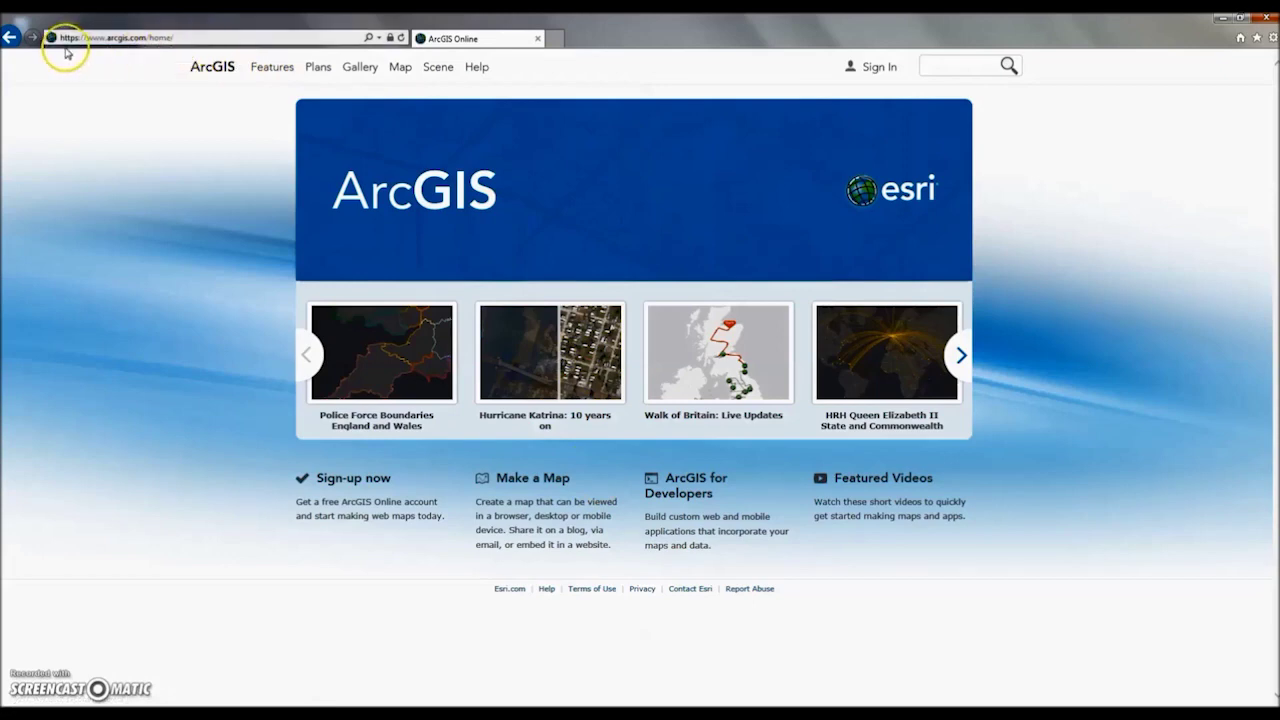
Sign in to ArcGIS Online with the account username and password
left_click(855, 72)
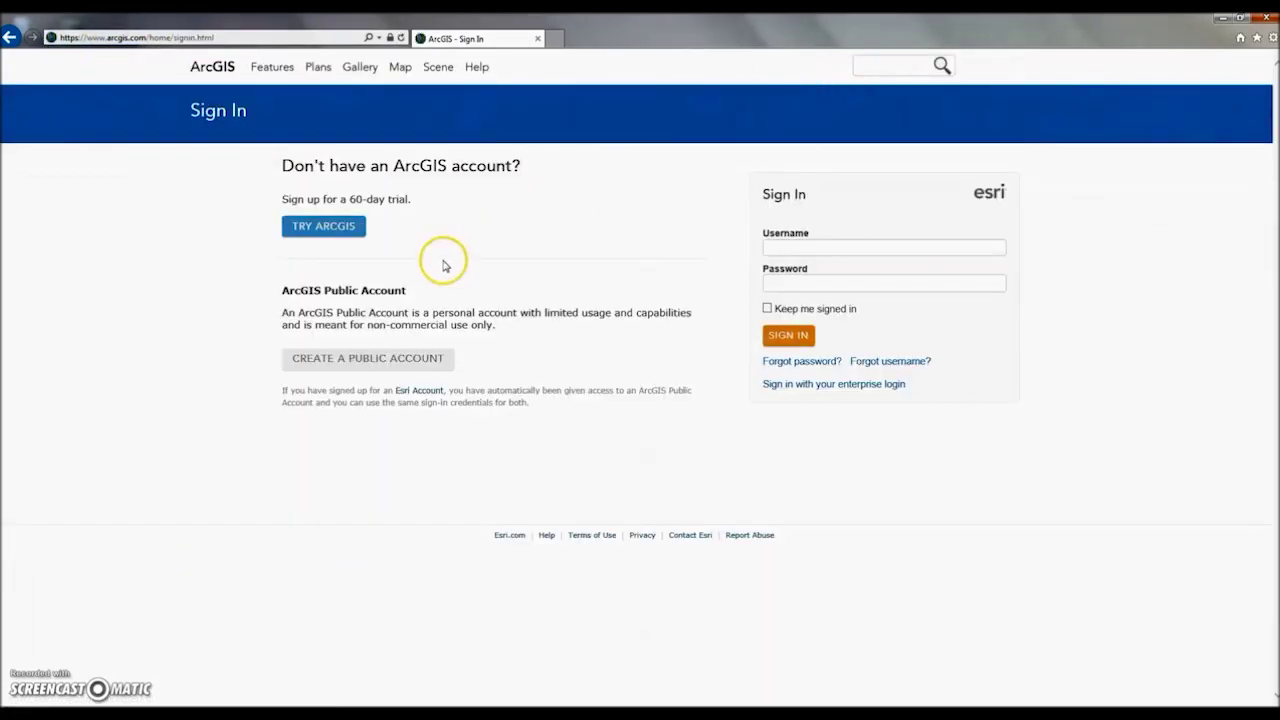
left_click(795, 242)
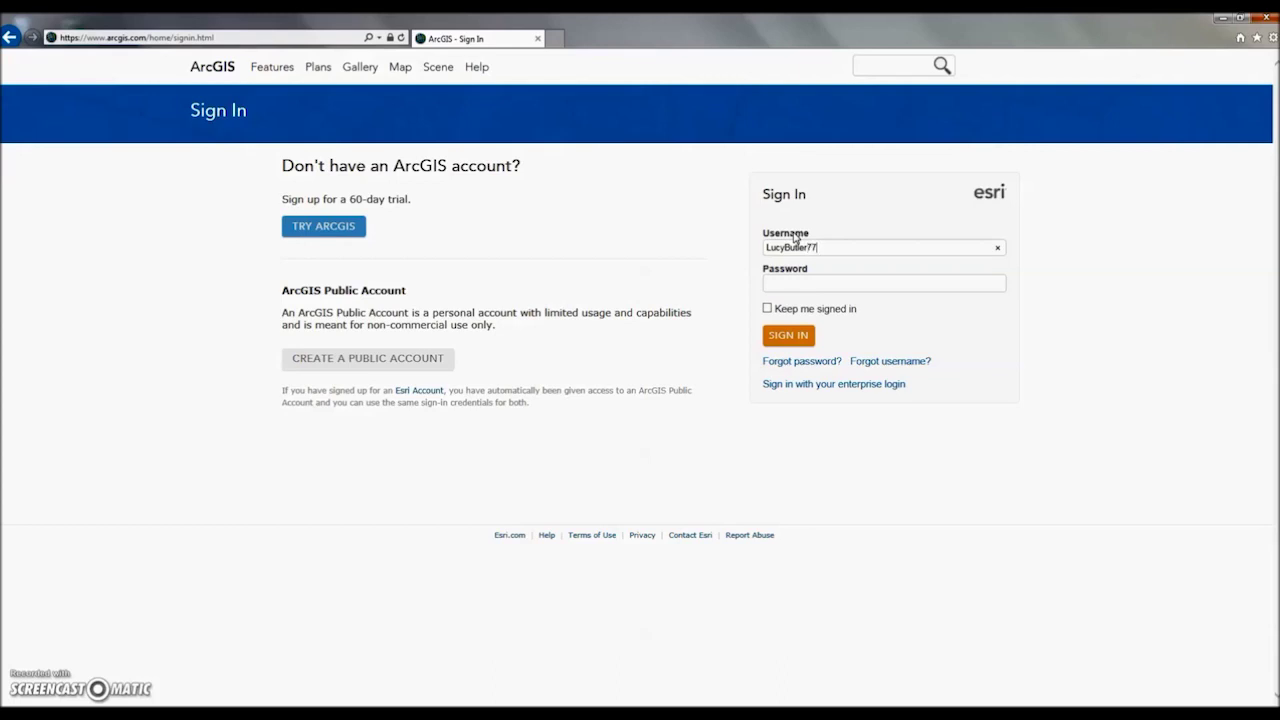
key("Tab")
left_click(786, 335)
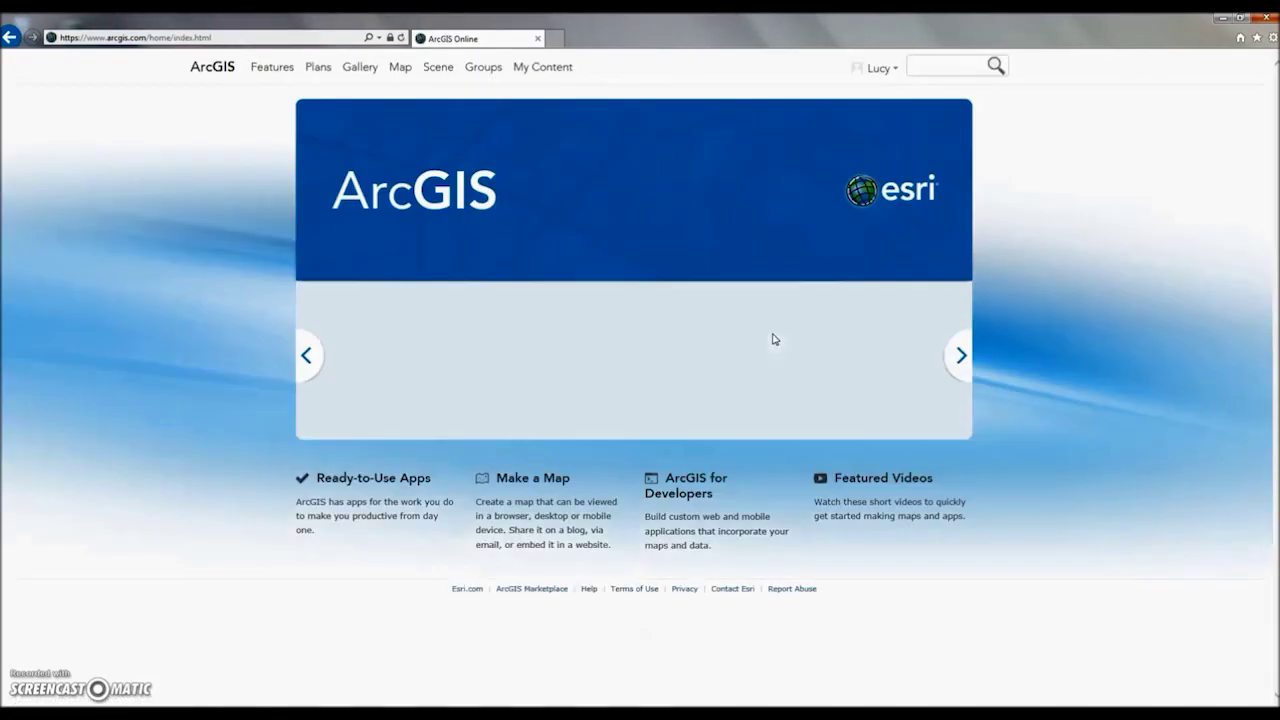
Start a new web map and frame it on the Eden area of Cumbria
left_click(406, 68)
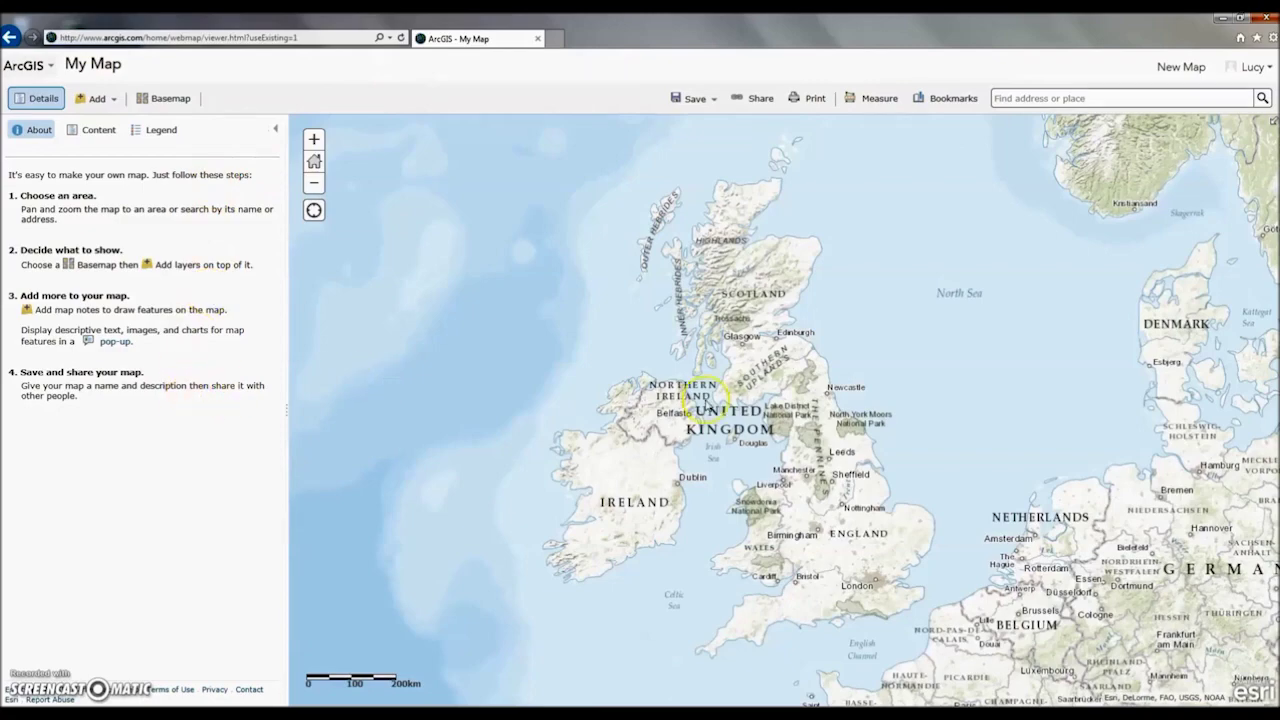
scroll(786, 424, "up", 3)
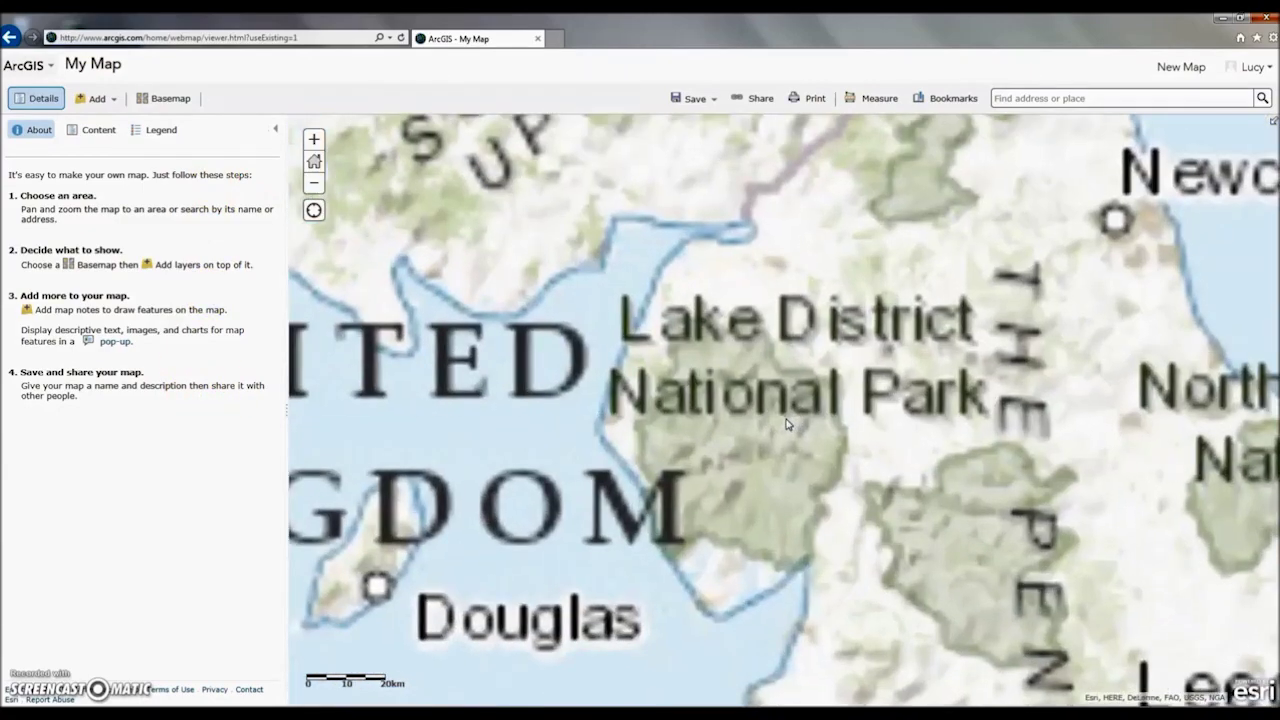
left_click_drag(786, 424, 661, 433)
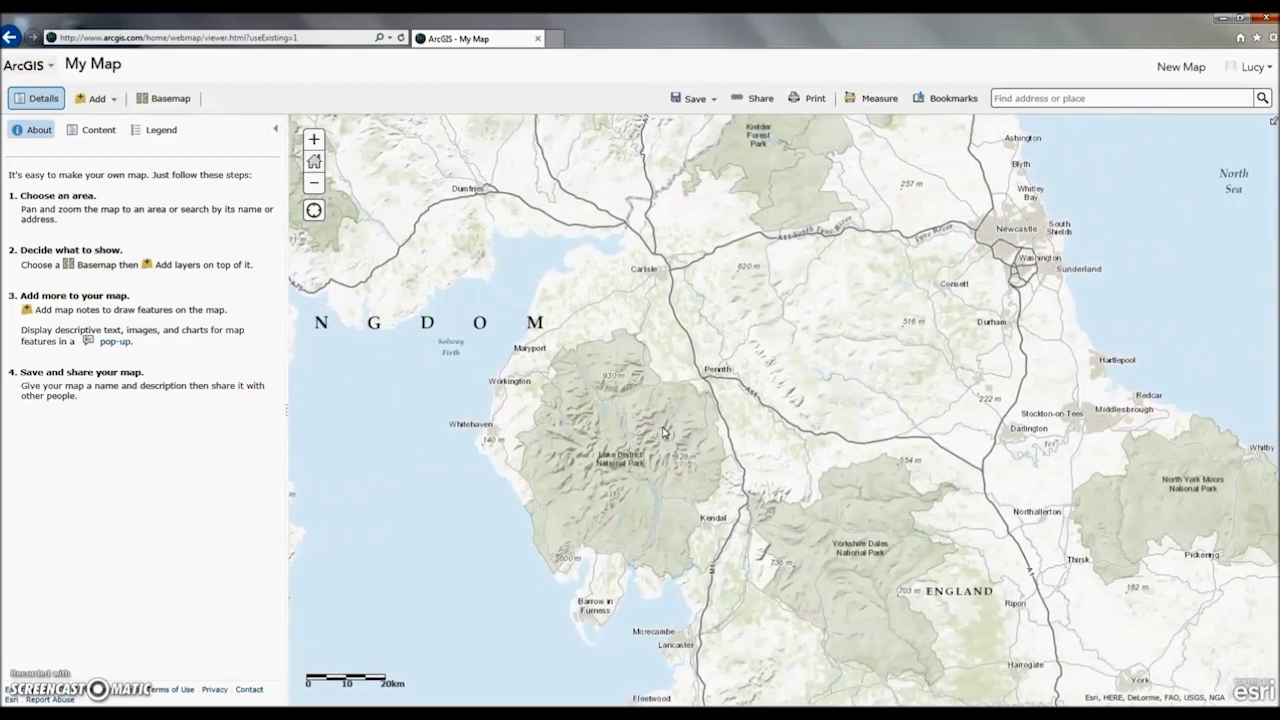
Switch the map's basemap to Imagery
left_click(181, 97)
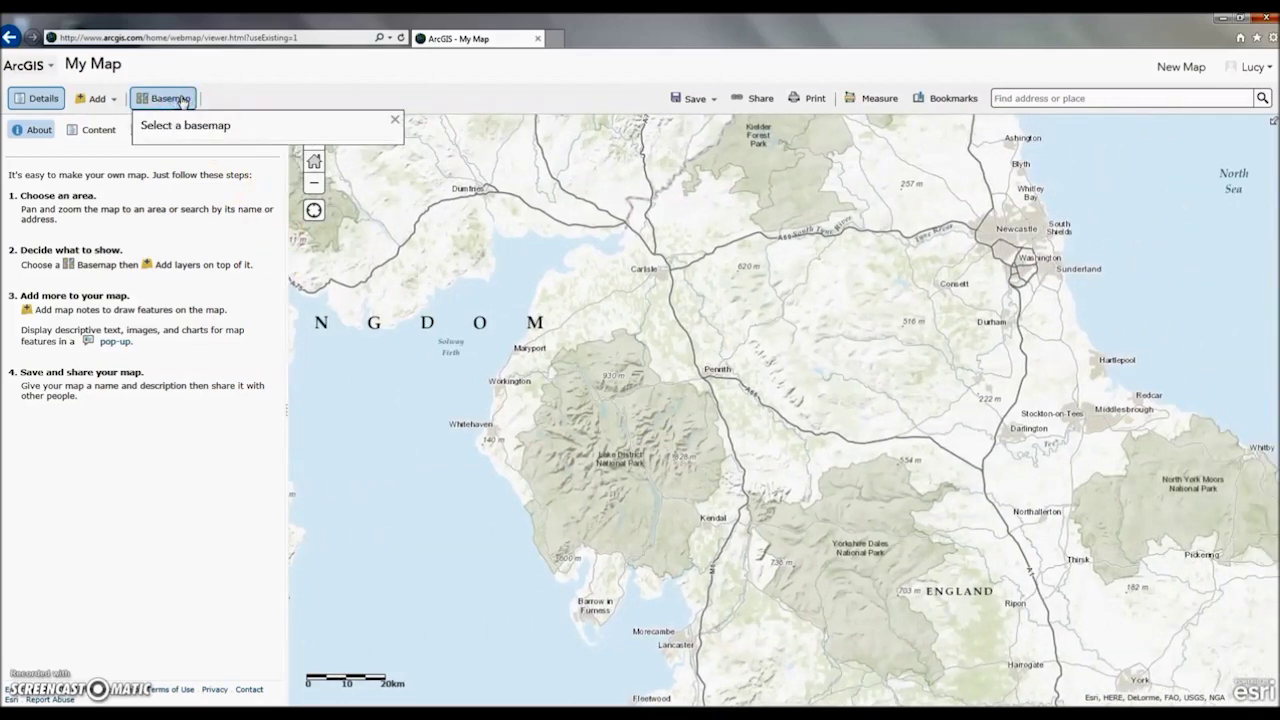
left_click(175, 385)
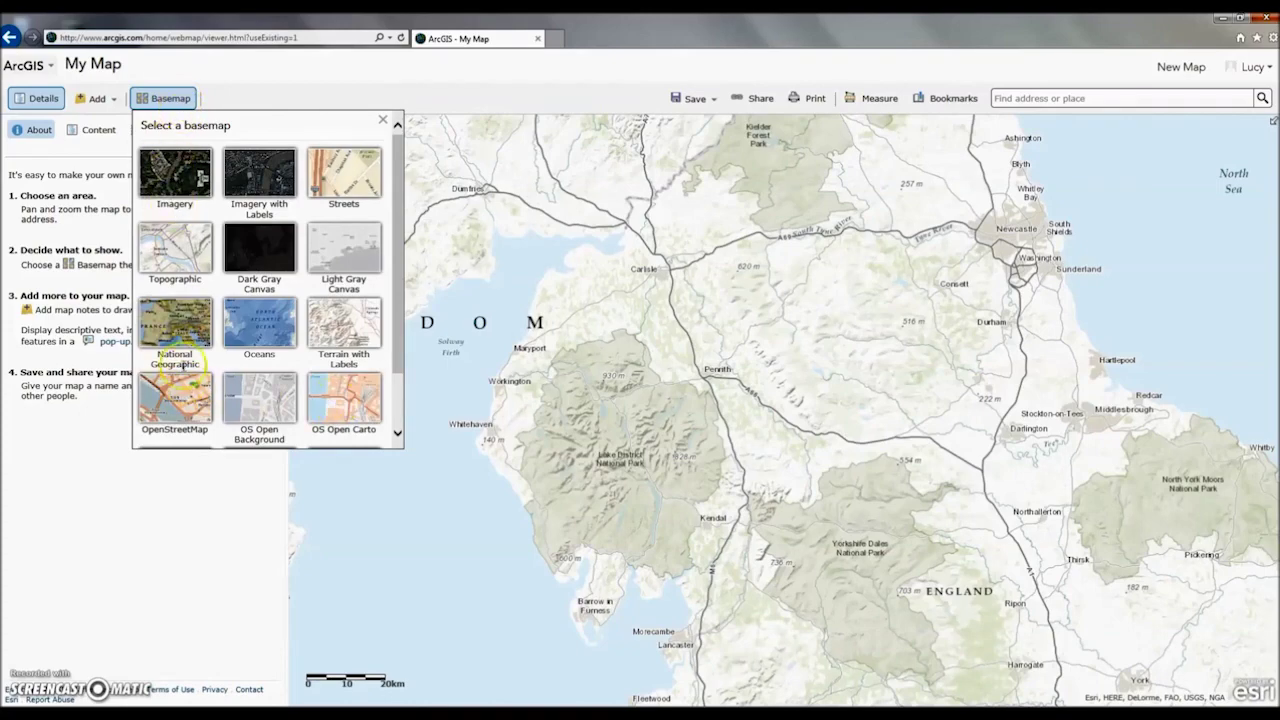
left_click(175, 180)
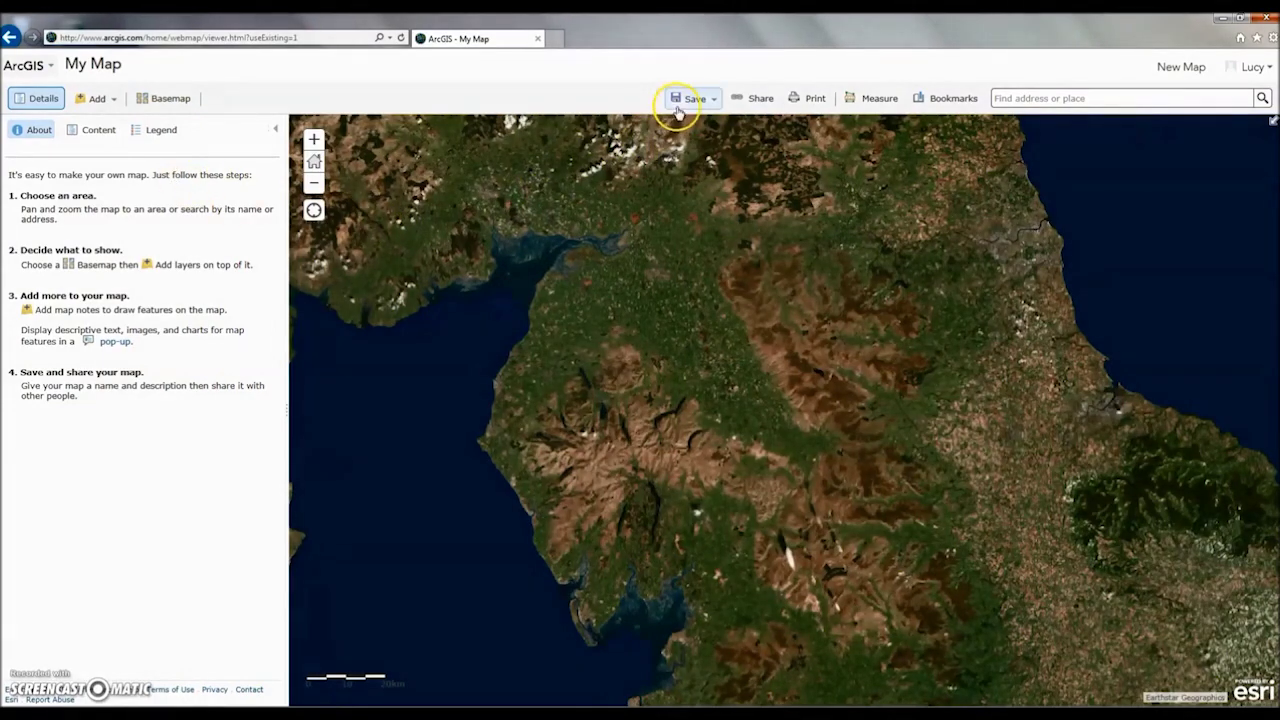
Save the map as 'Hydrology of the Eden Catchment' with tags rivers and hydrology and a summary
left_click(685, 100)
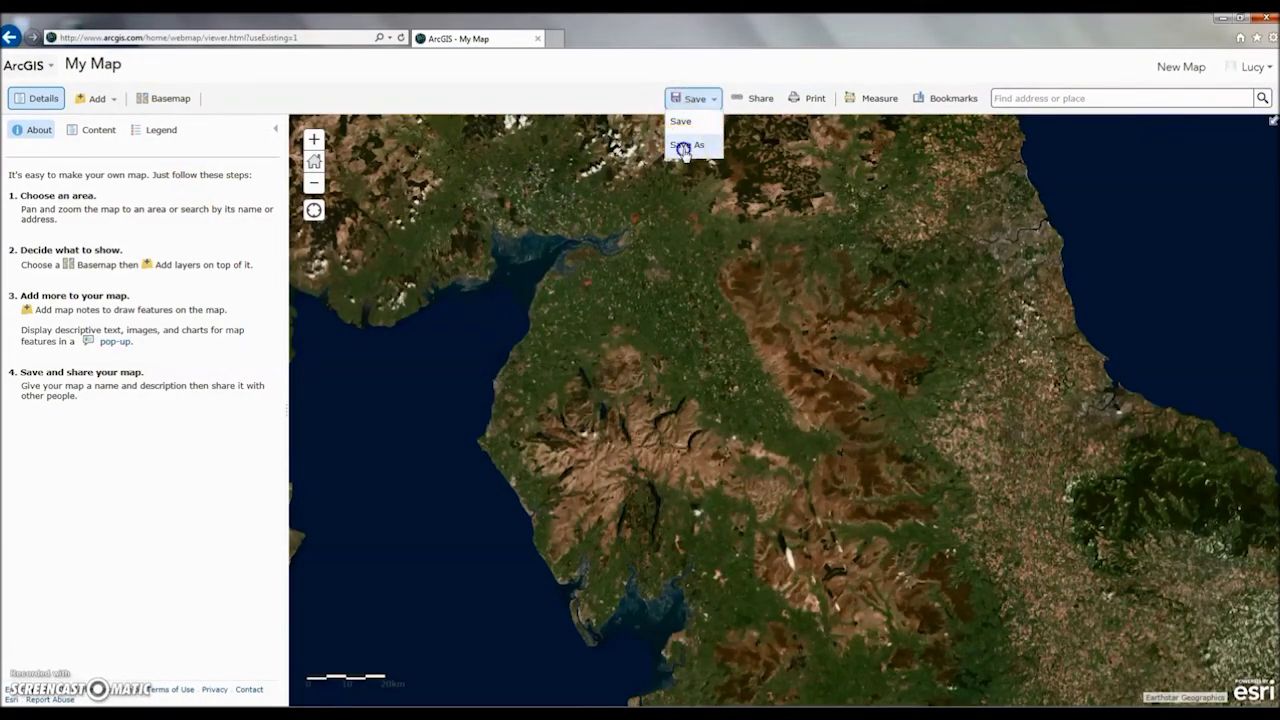
left_click(682, 147)
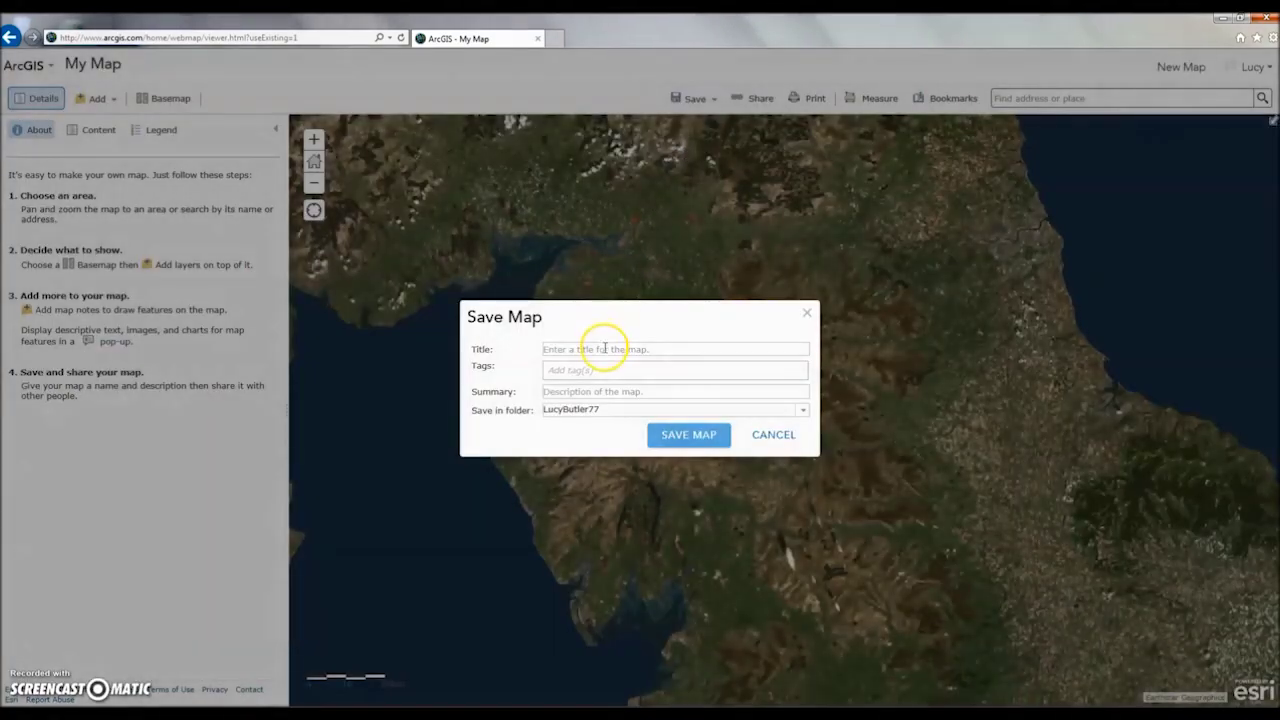
left_click(604, 348)
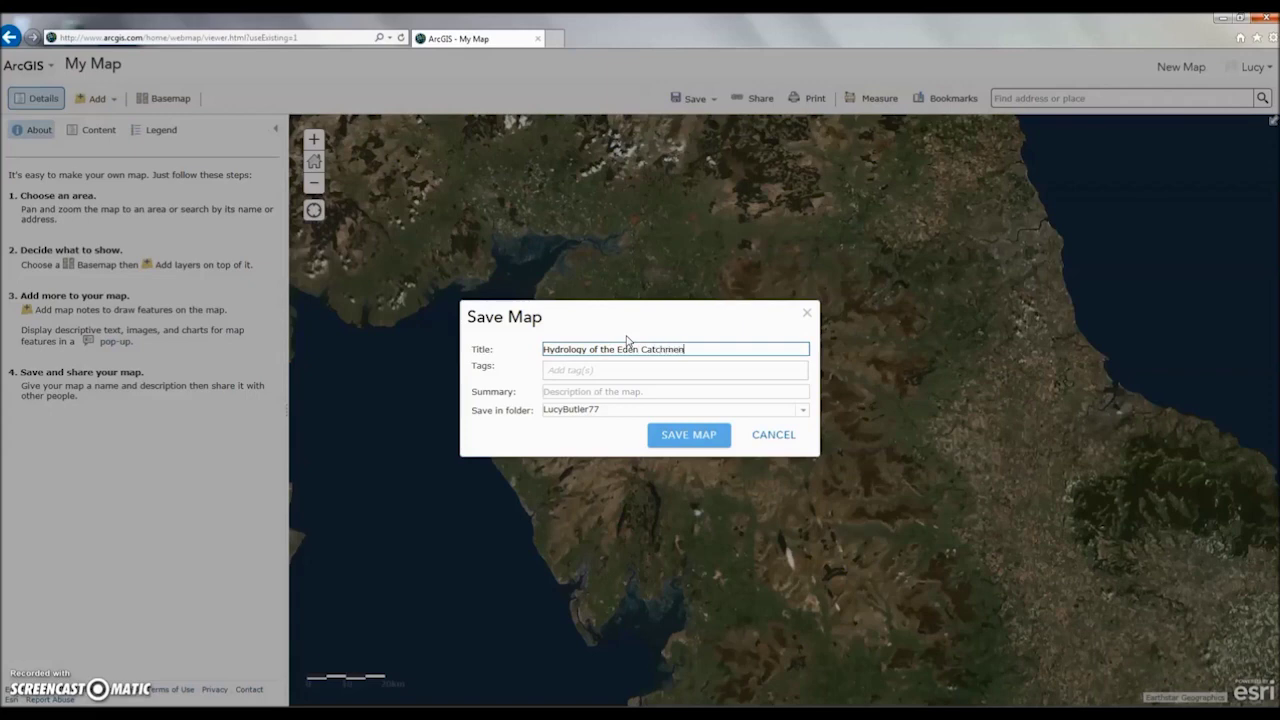
key("Tab")
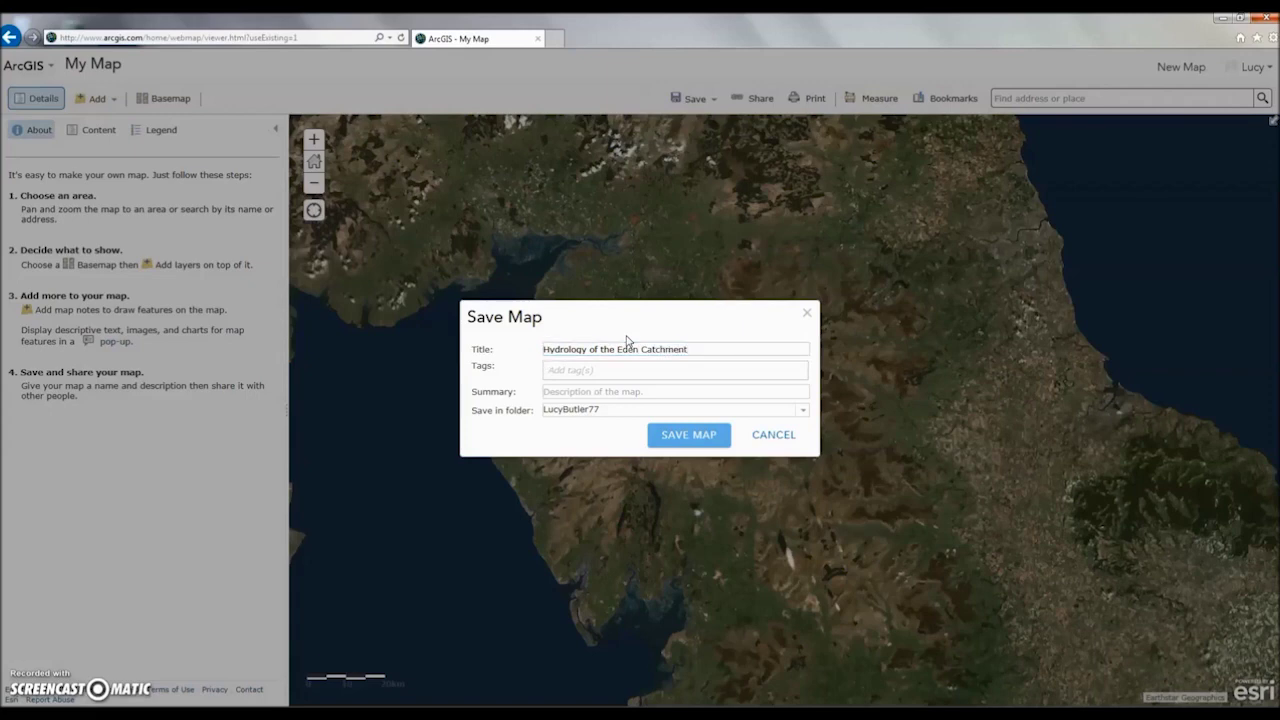
type("logy")
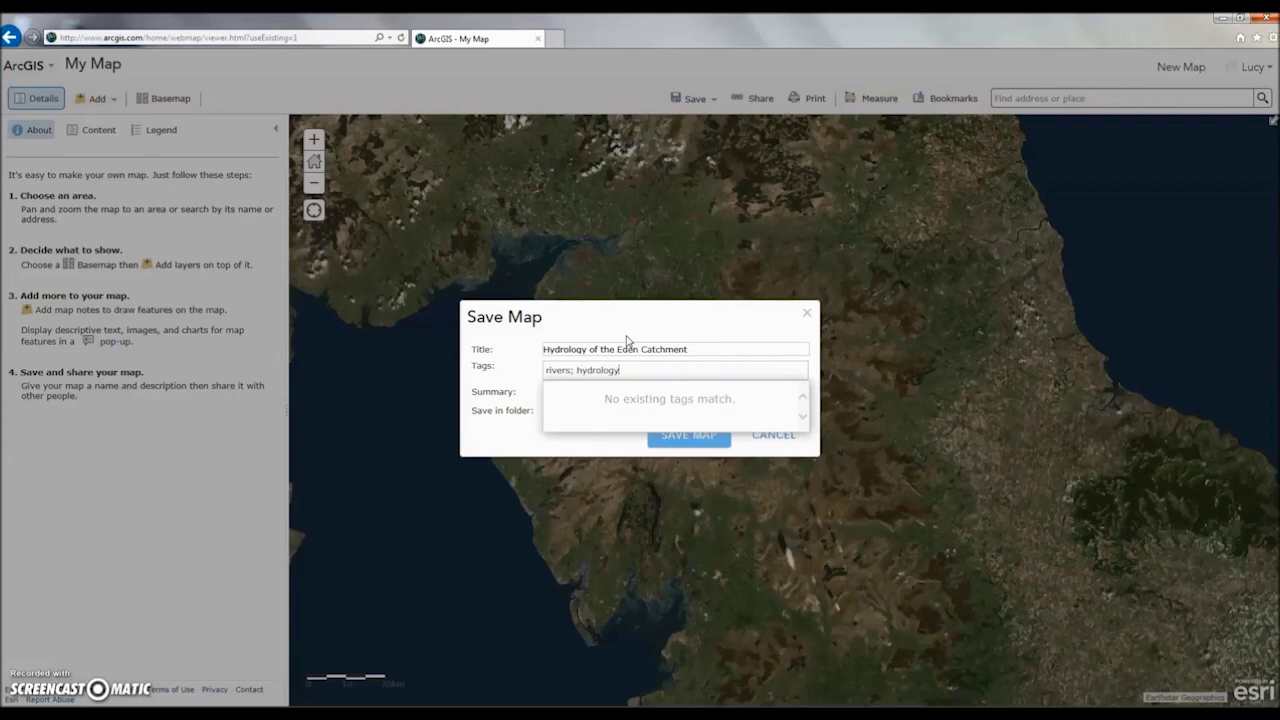
key("Return")
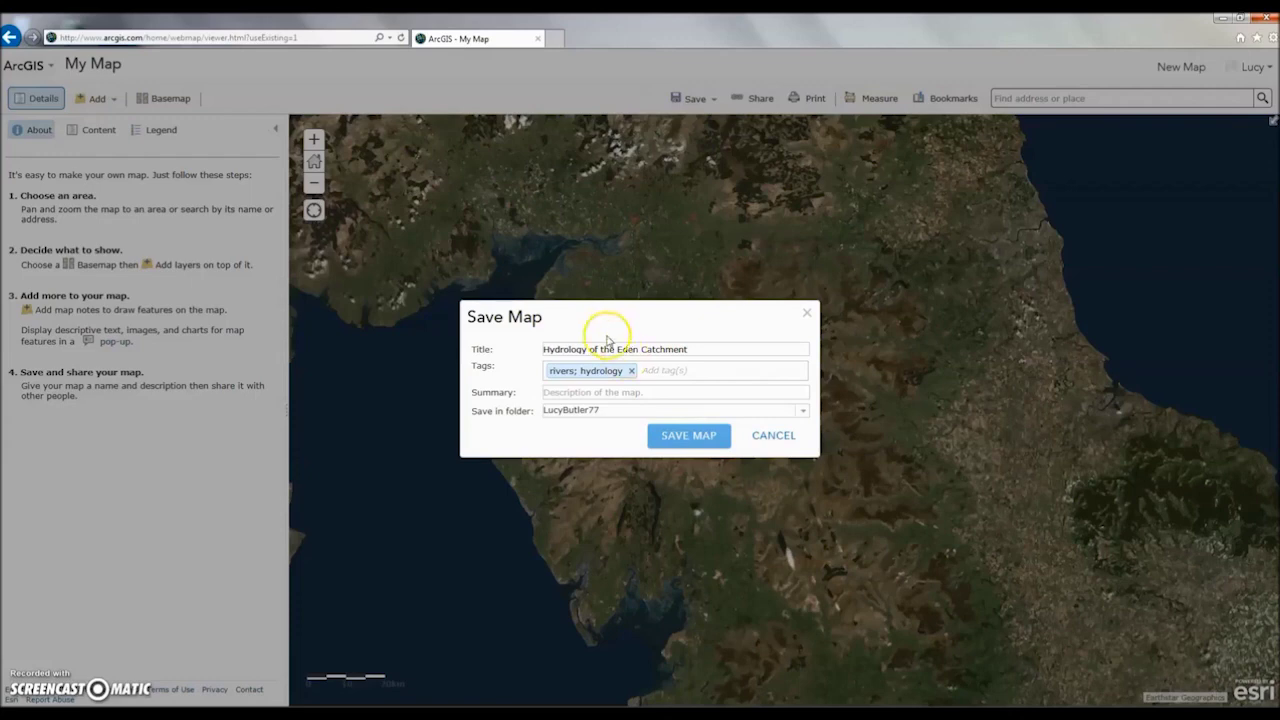
left_click(585, 392)
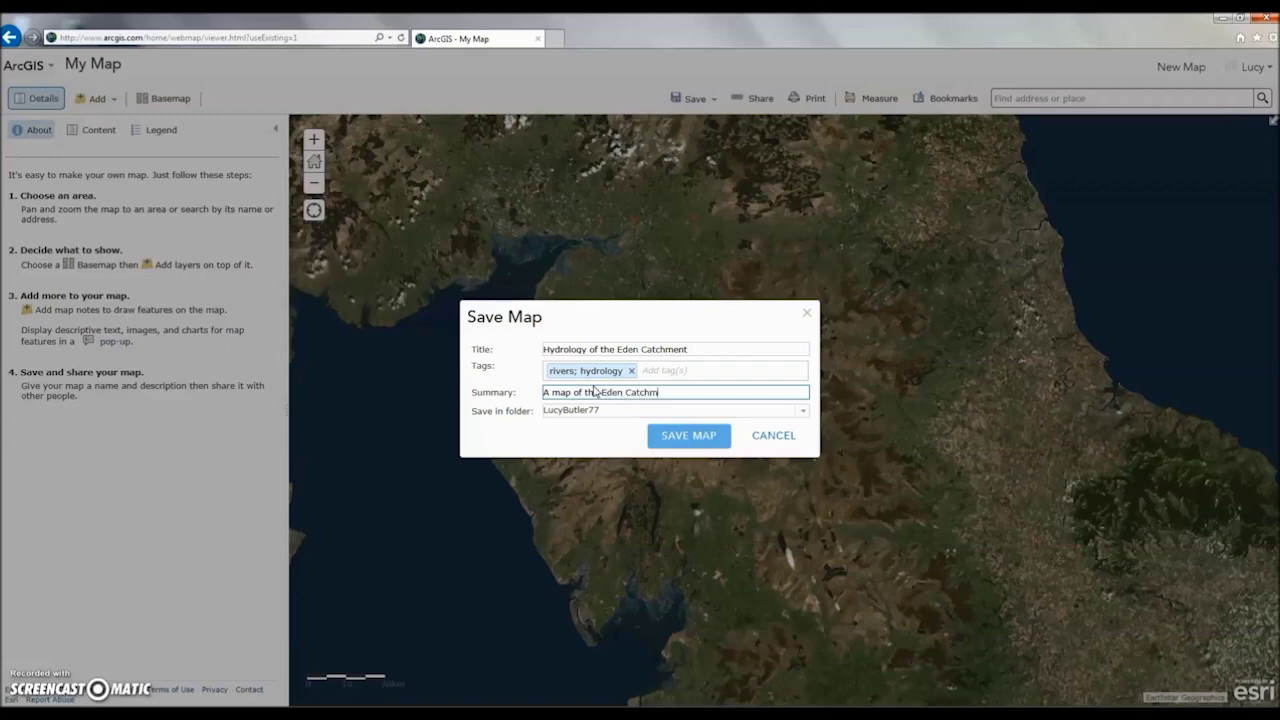
left_click(694, 440)
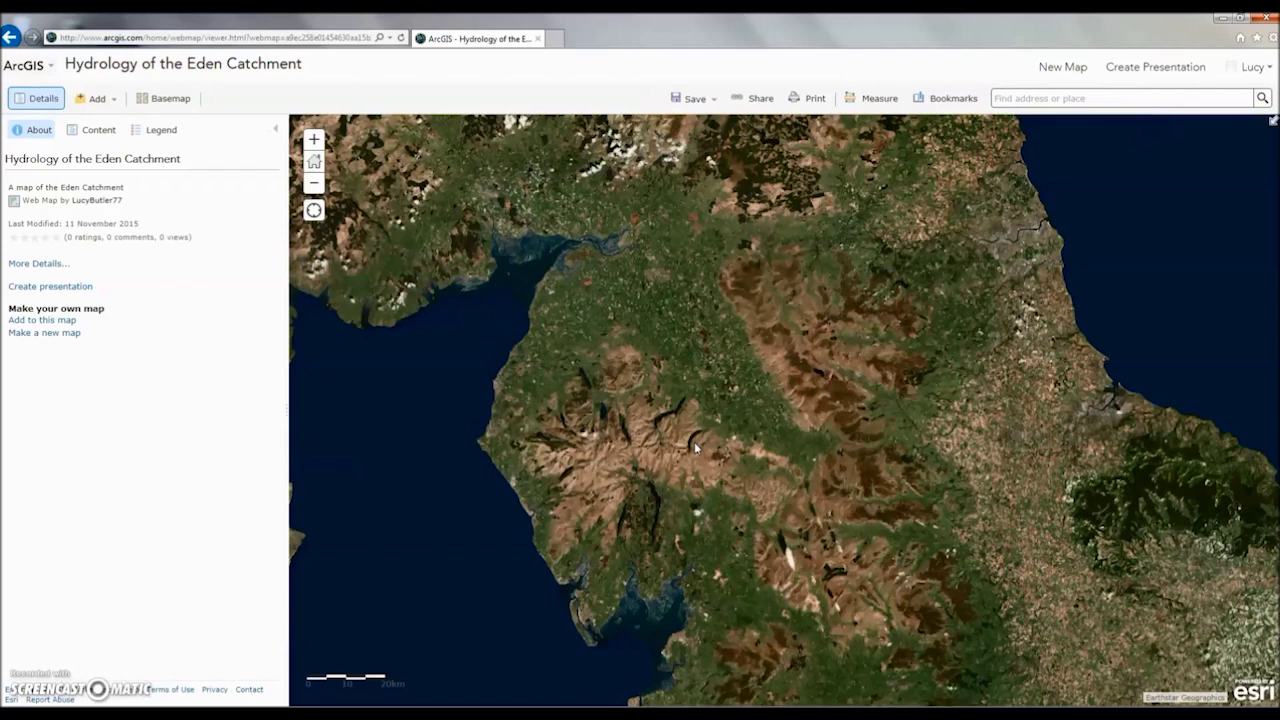
Import Eden Catchment Boundary.zip from the Eden hydrology data folder as a map layer
left_click(96, 97)
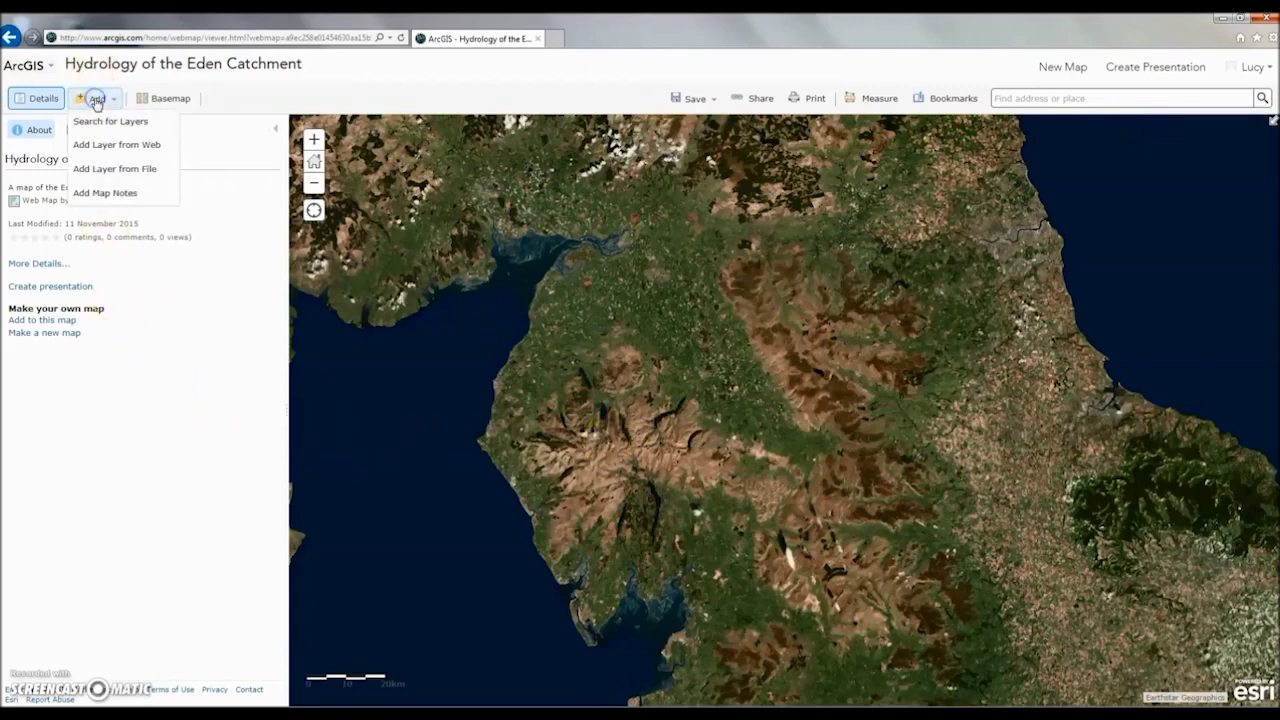
left_click(97, 169)
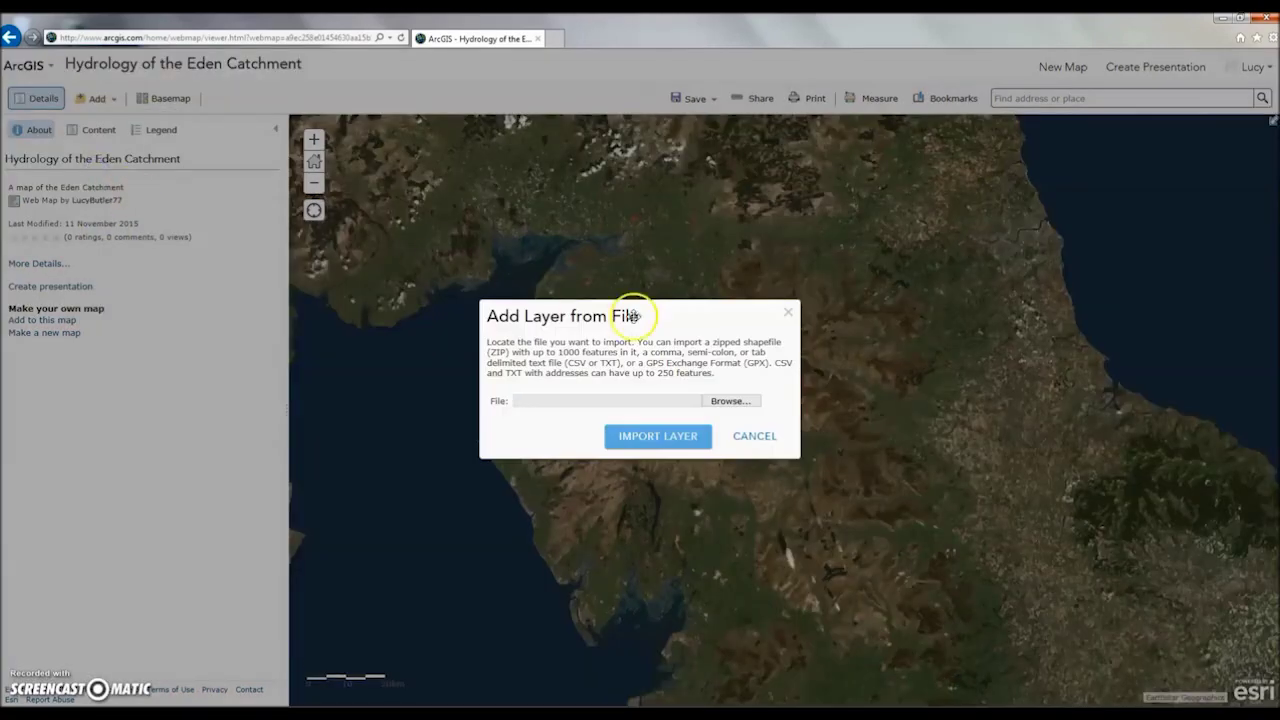
left_click(729, 400)
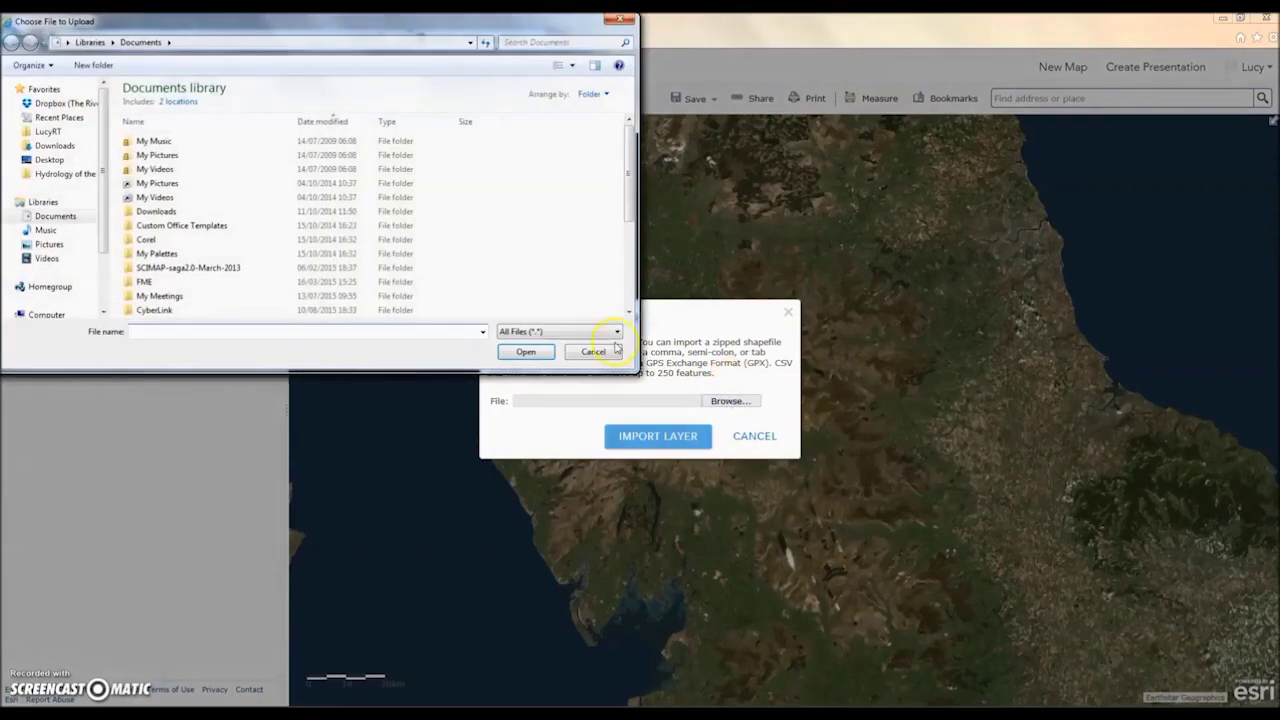
left_click(88, 175)
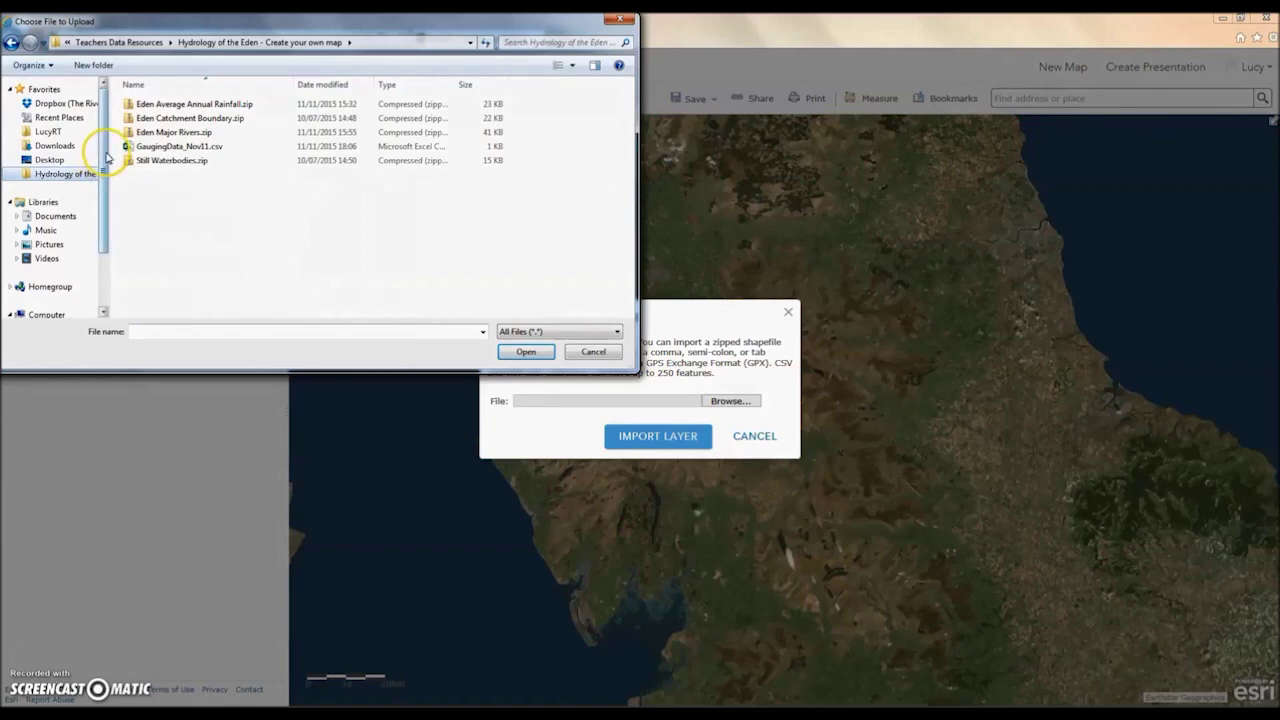
left_click(155, 122)
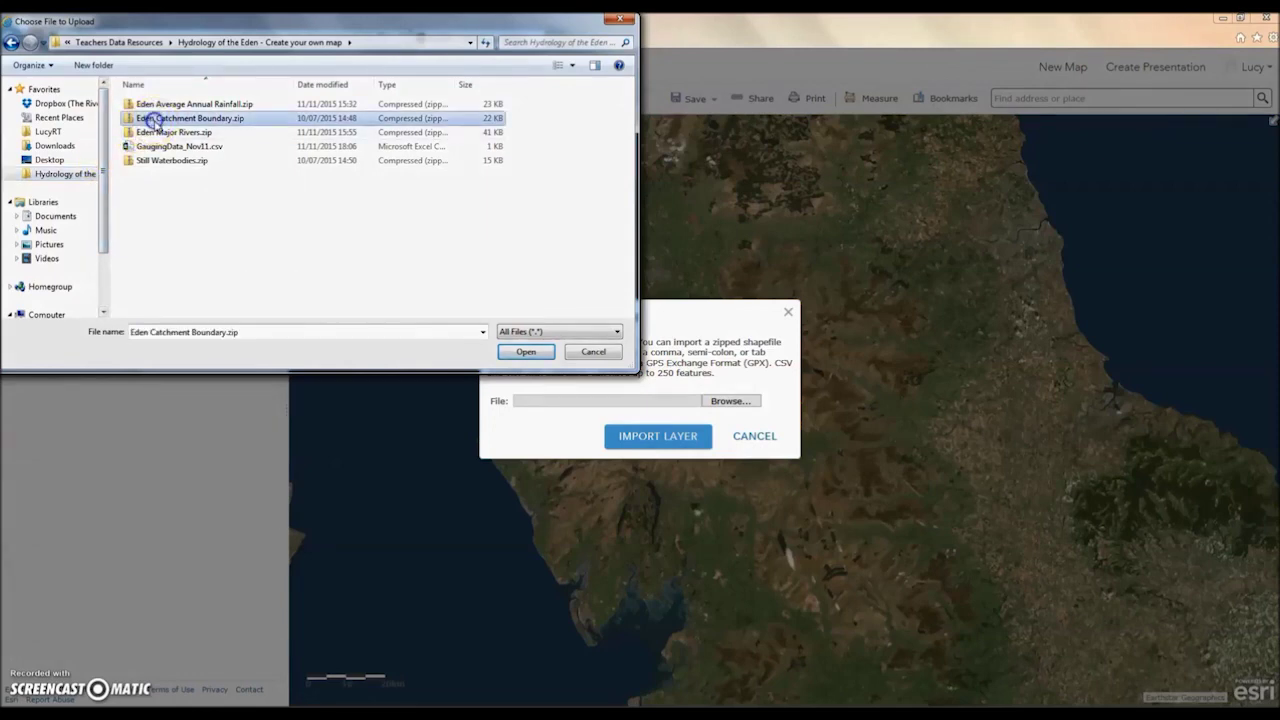
left_click(510, 350)
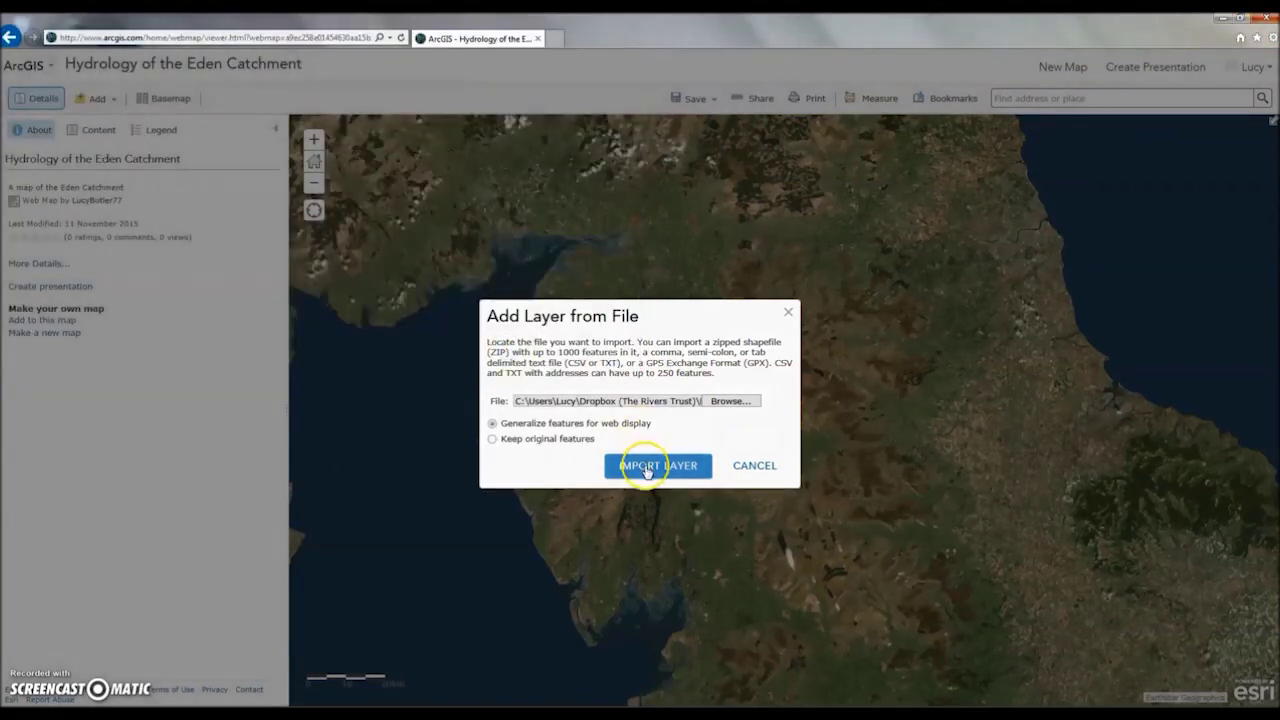
left_click(647, 468)
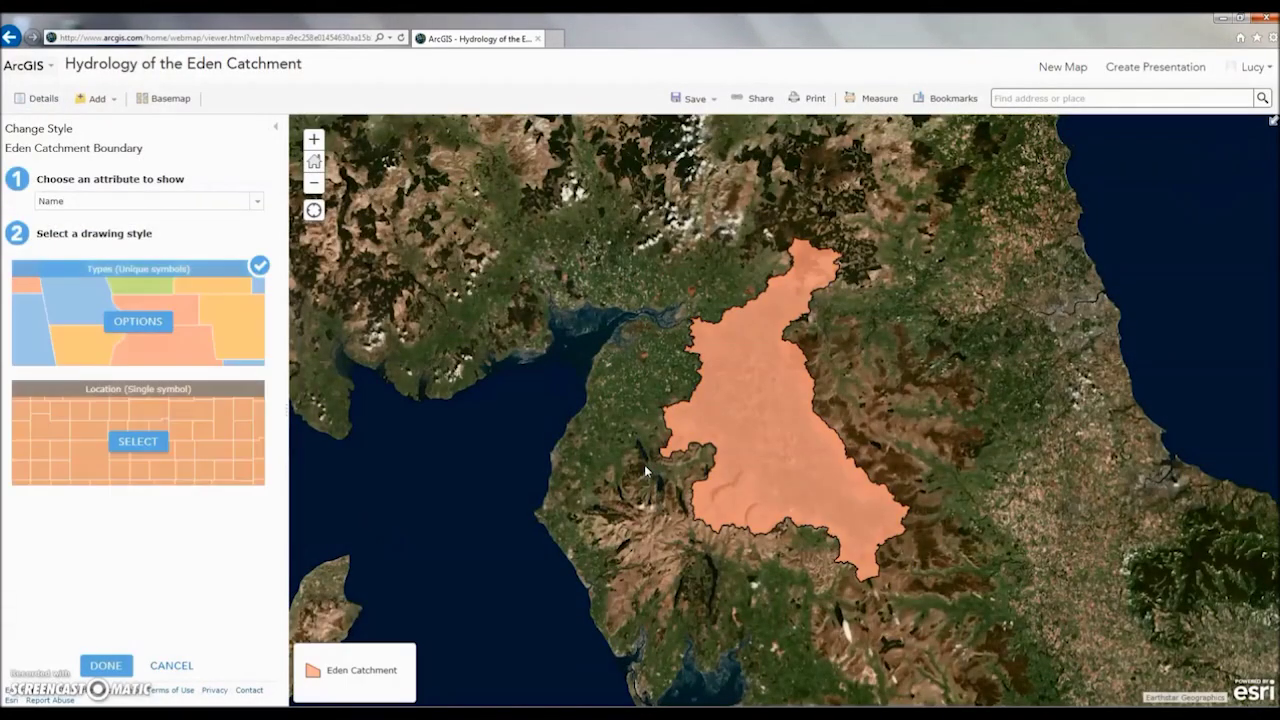
Style the catchment as location only with a #267300 dark green fill at about 50% transparency
left_click(255, 202)
left_click(246, 218)
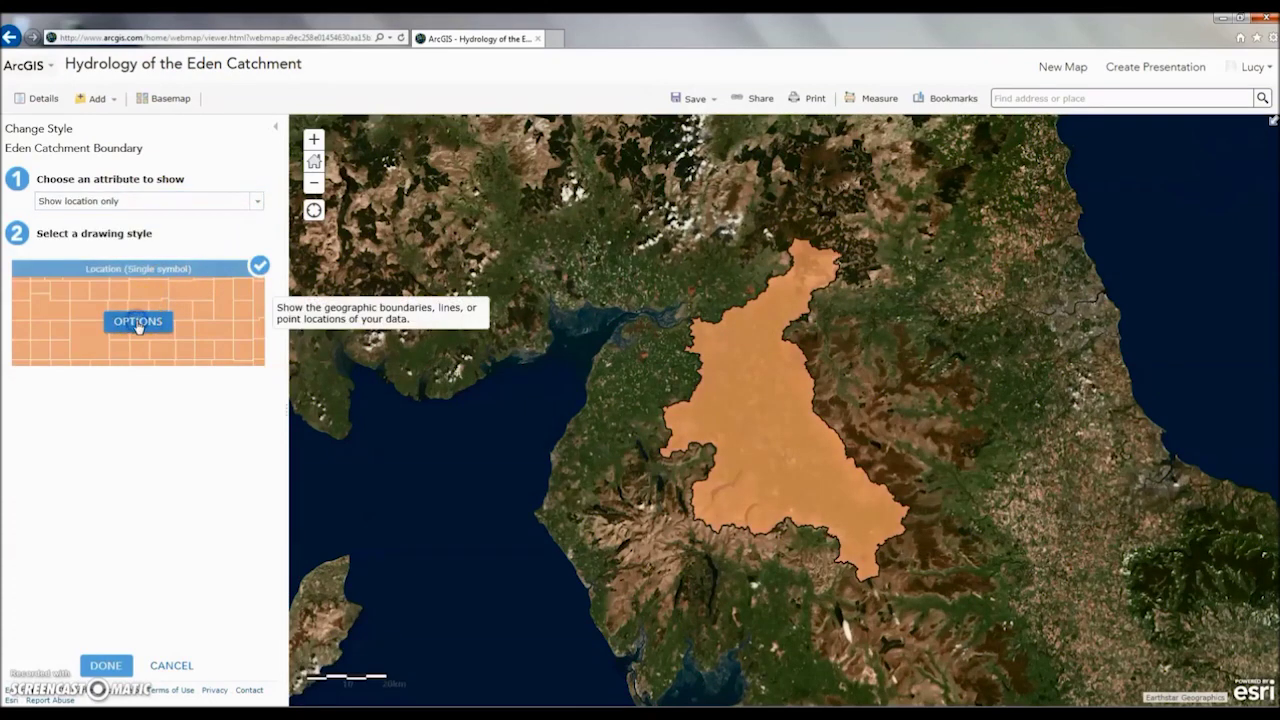
left_click(137, 323)
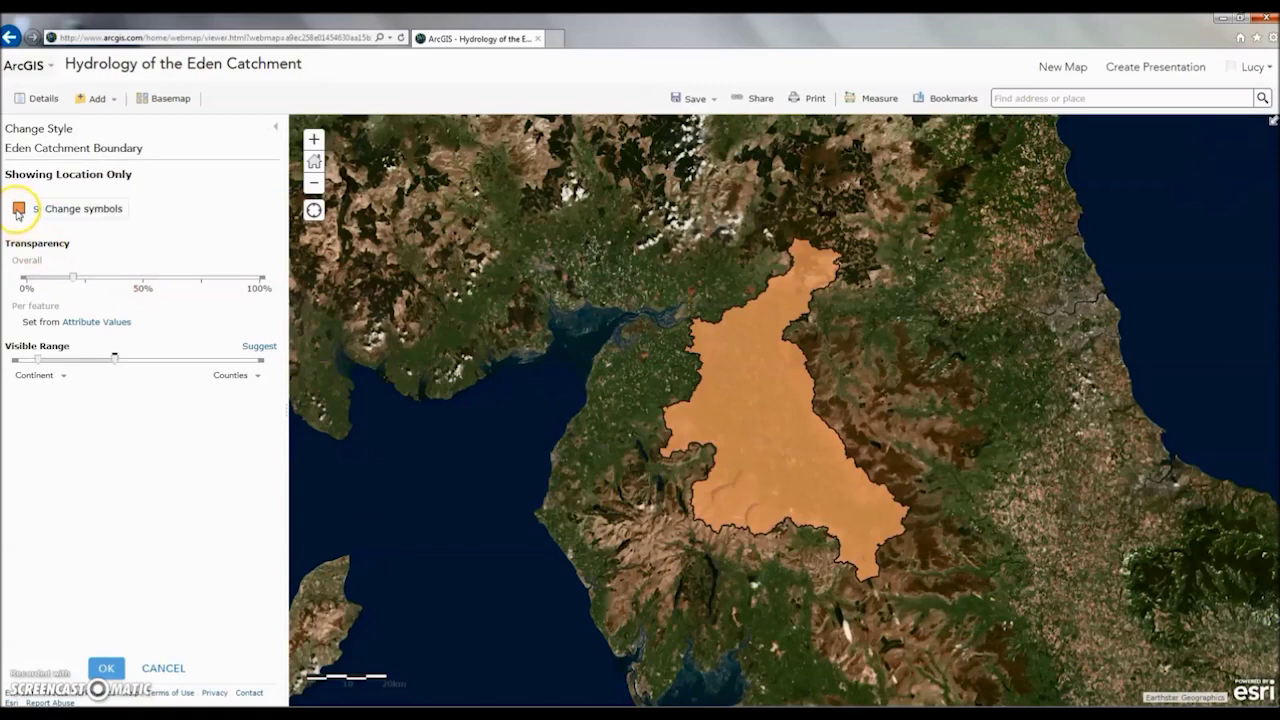
left_click(17, 210)
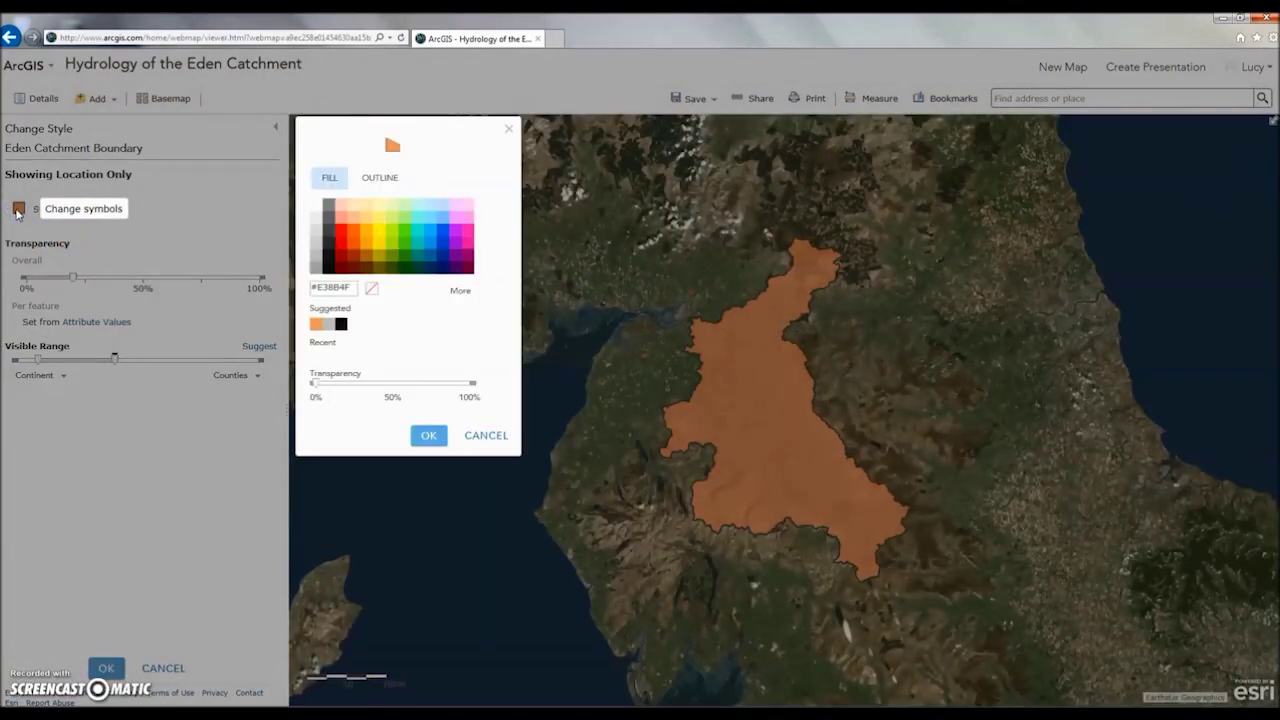
left_click(408, 270)
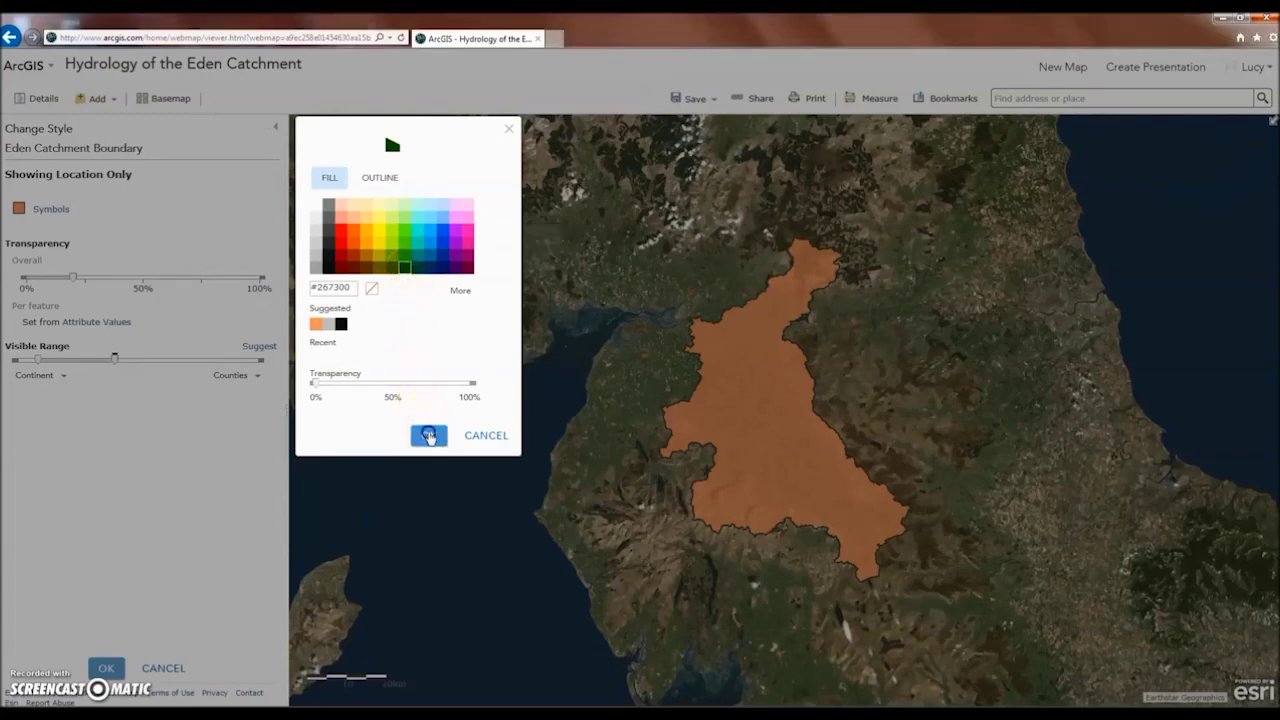
left_click(425, 435)
left_click_drag(77, 294, 139, 284)
left_click_drag(37, 362, 246, 363)
left_click(108, 669)
left_click(111, 668)
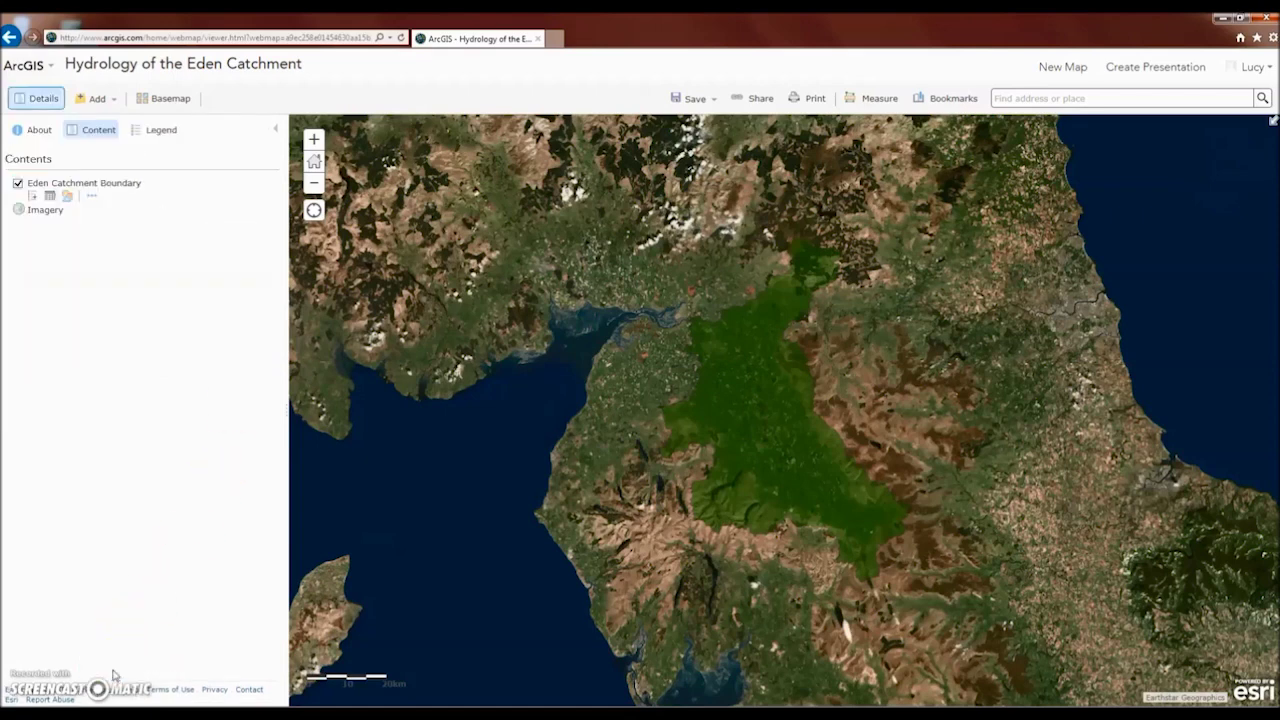
Import Eden Major Rivers.zip as a new layer via Add Layer from File
left_click(95, 99)
left_click(106, 176)
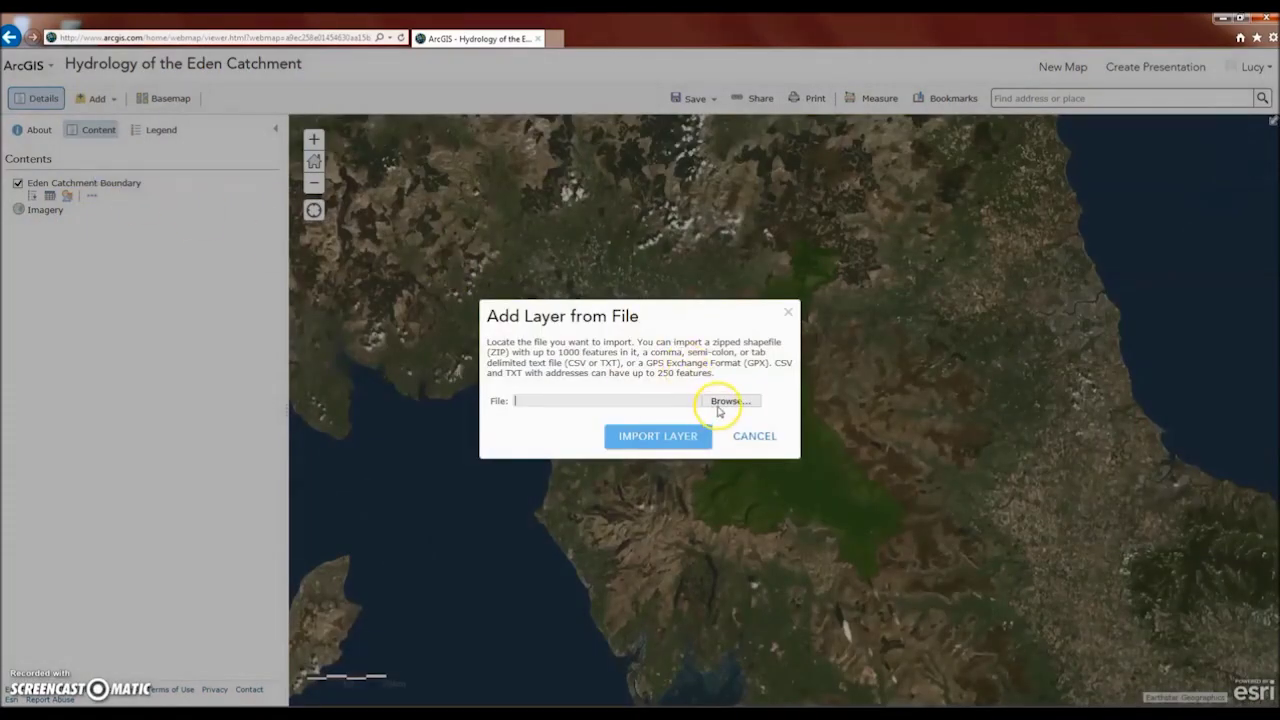
left_click(718, 403)
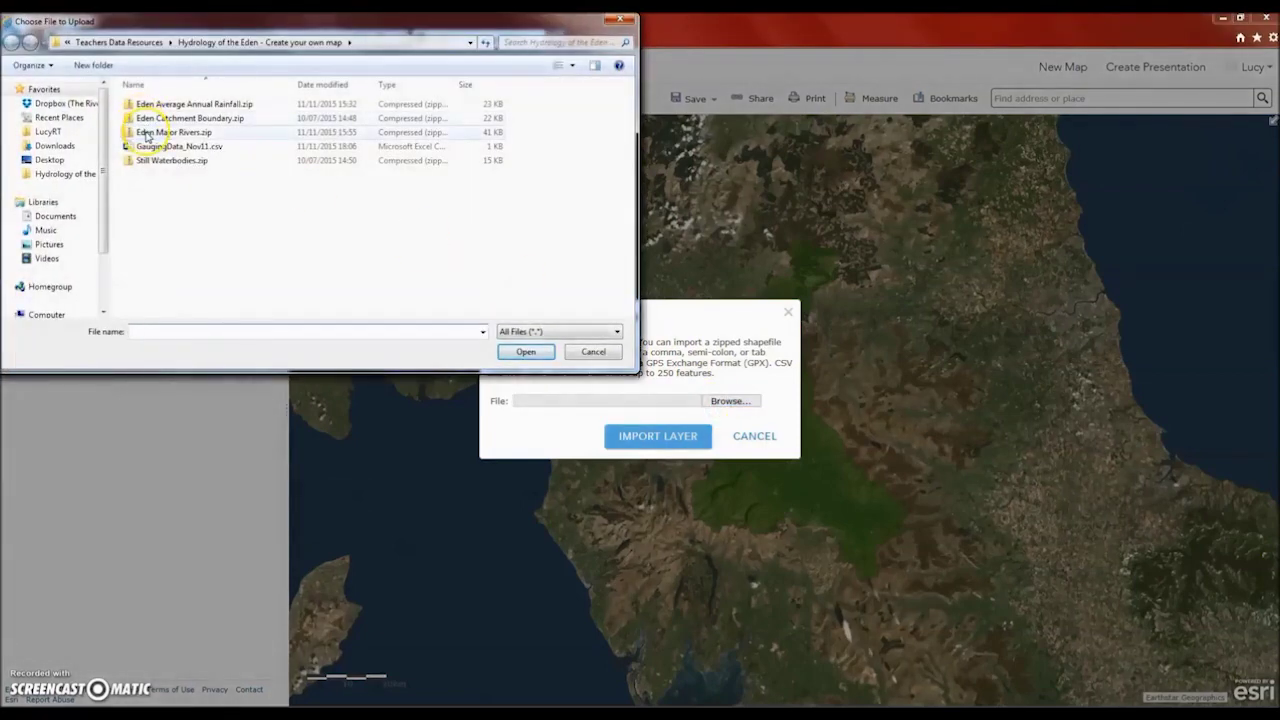
left_click(148, 134)
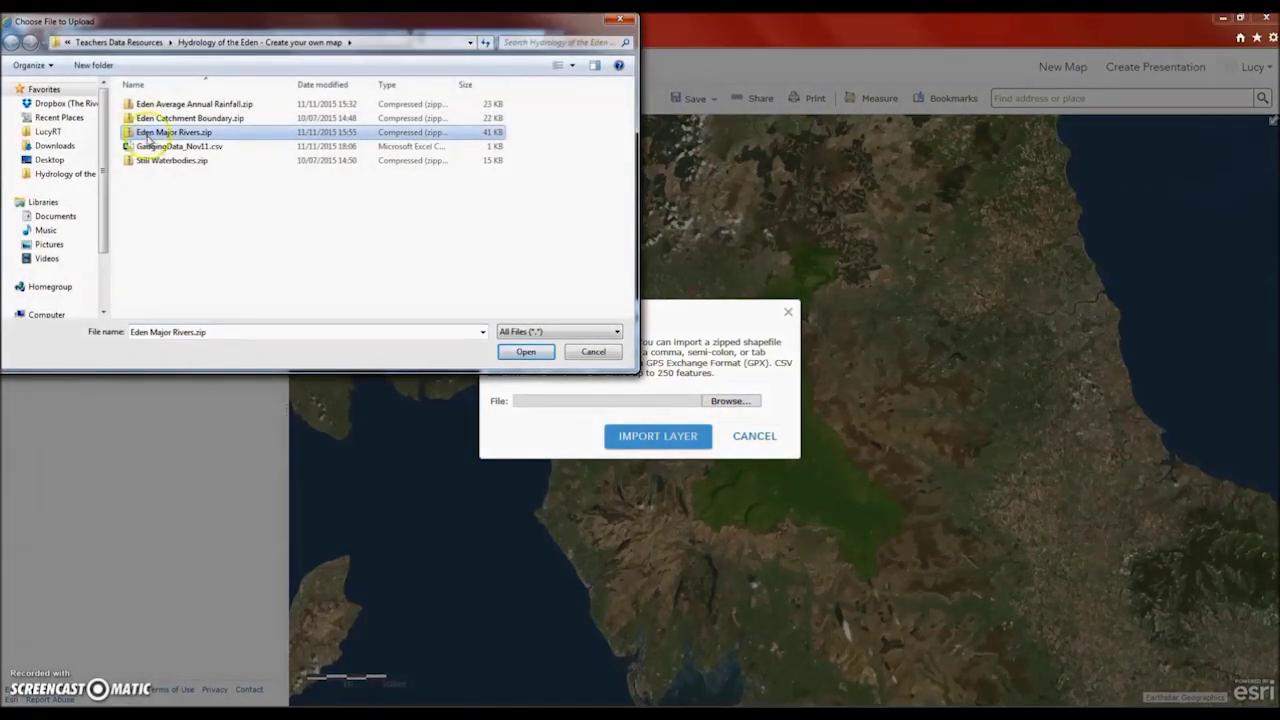
left_click(523, 351)
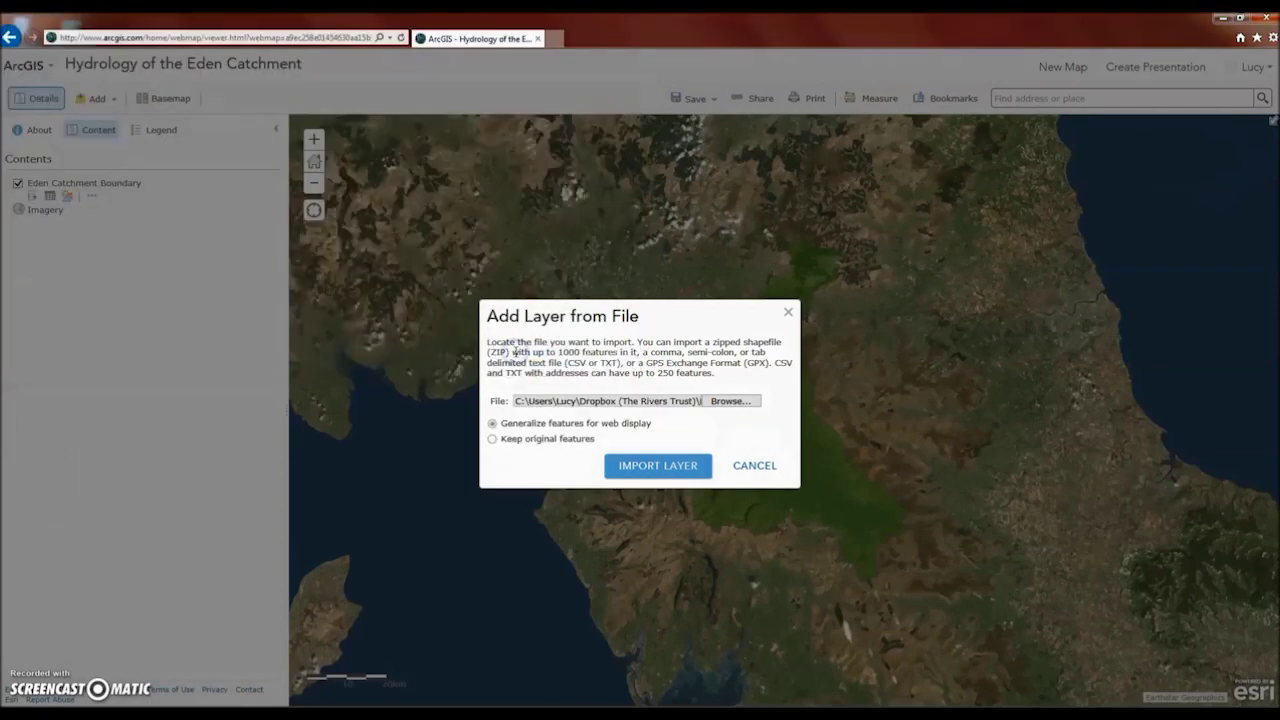
left_click(631, 470)
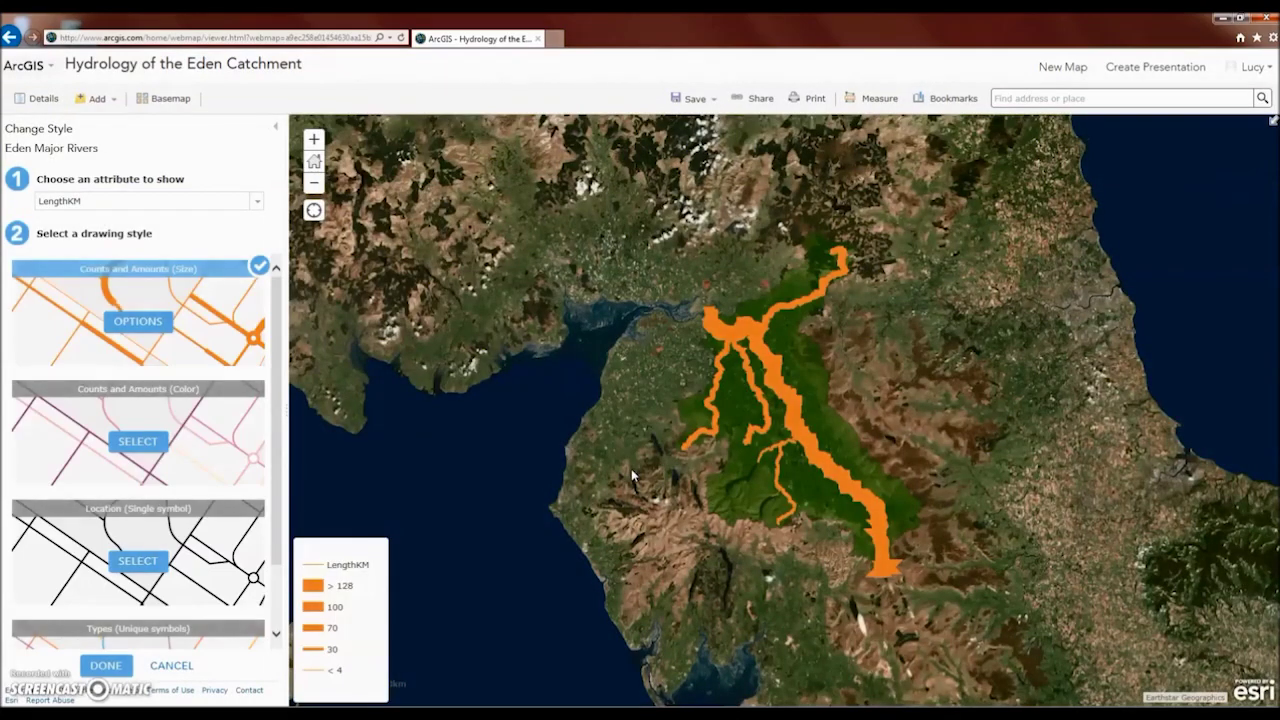
Style Eden Major Rivers as location only with uniform blue #0084A8 lines
left_click(254, 203)
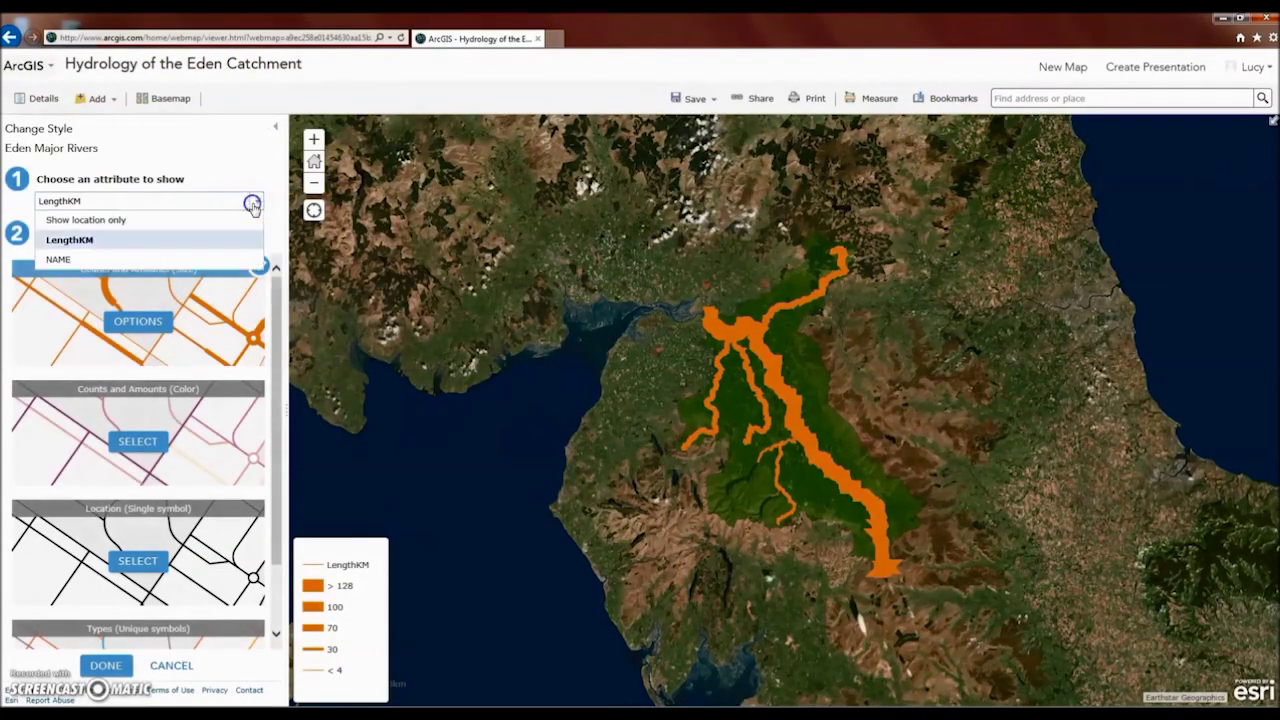
left_click(214, 219)
left_click(150, 337)
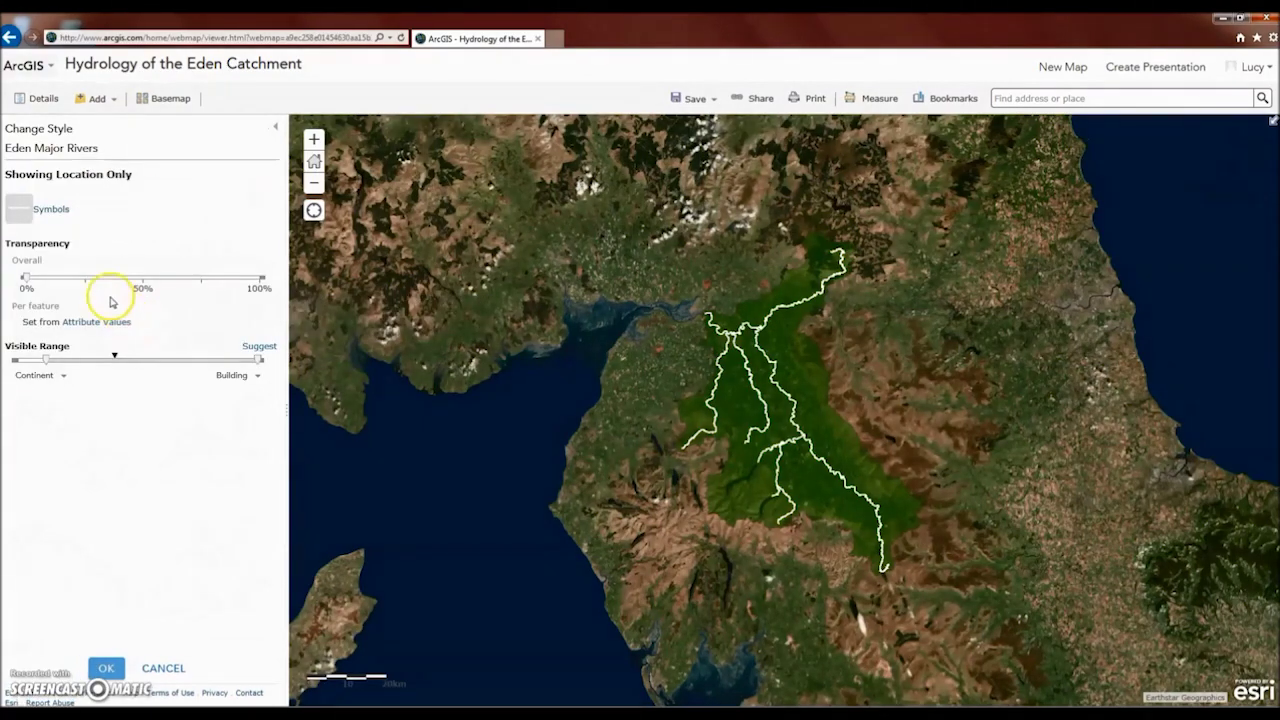
left_click(19, 210)
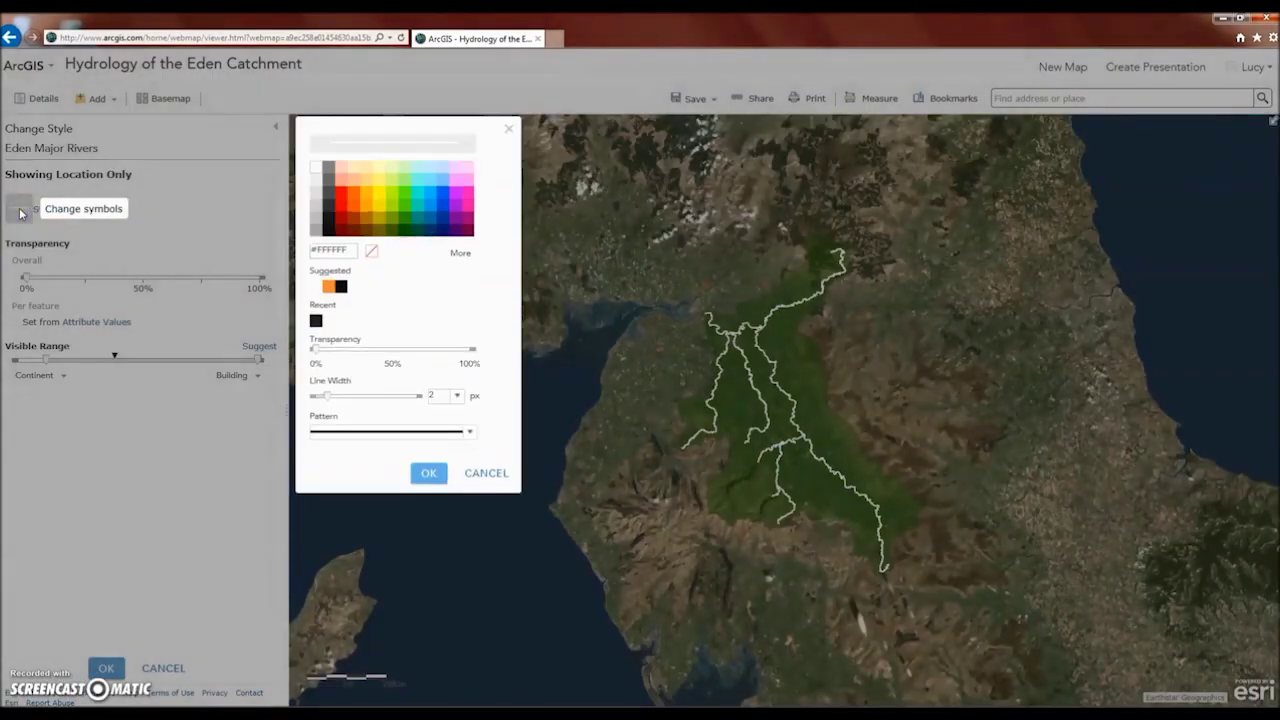
left_click(429, 214)
left_click(424, 466)
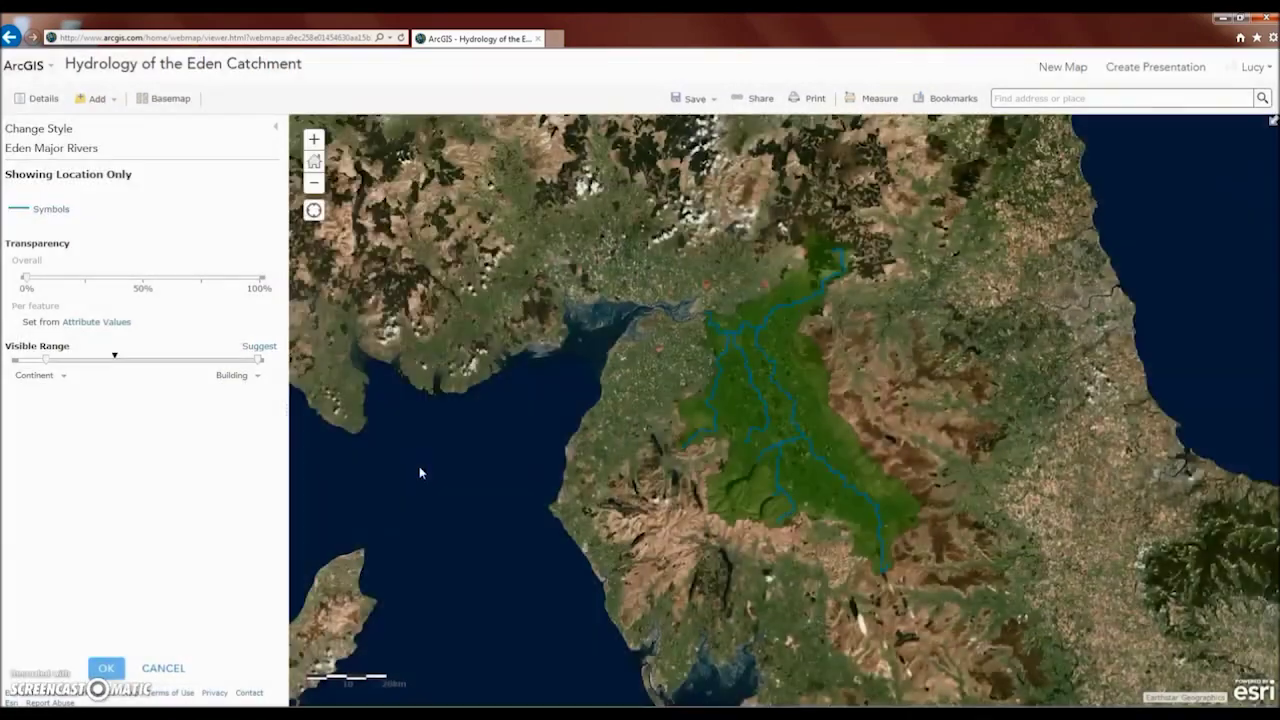
left_click(102, 668)
left_click(95, 670)
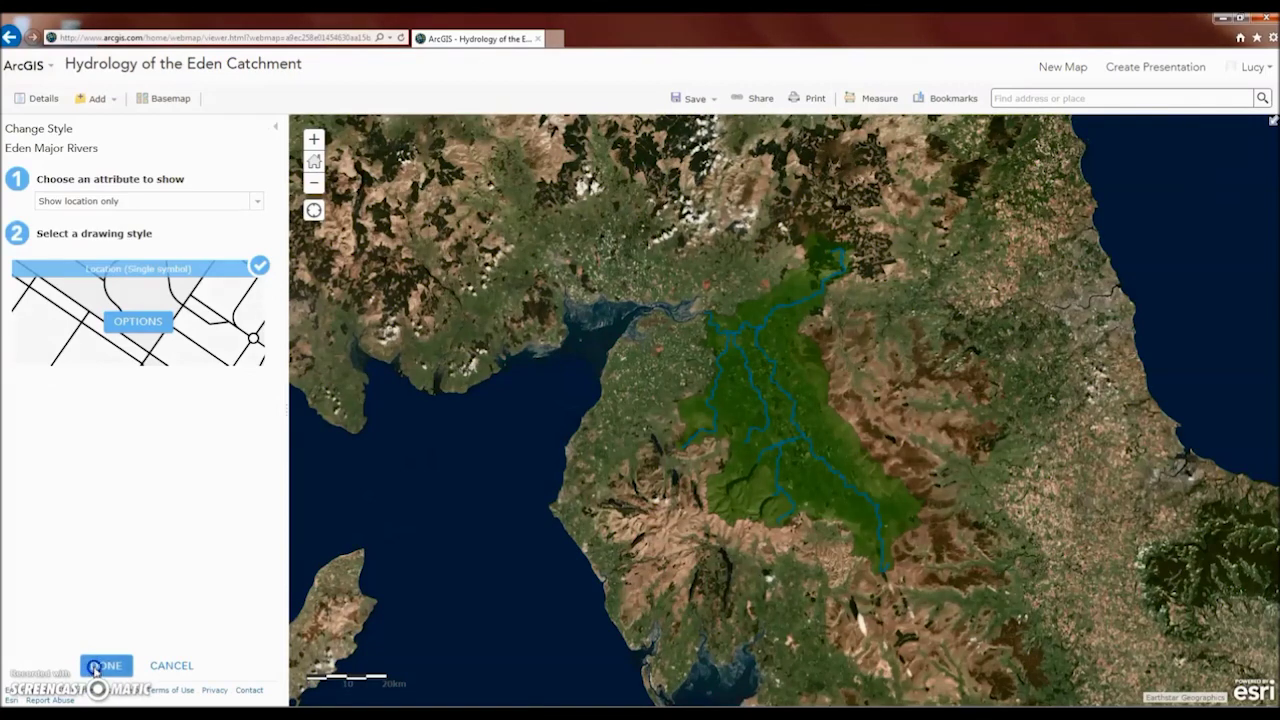
Pick Still Waterbodies.zip in the Add Layer from File dialog
left_click(92, 100)
left_click(108, 166)
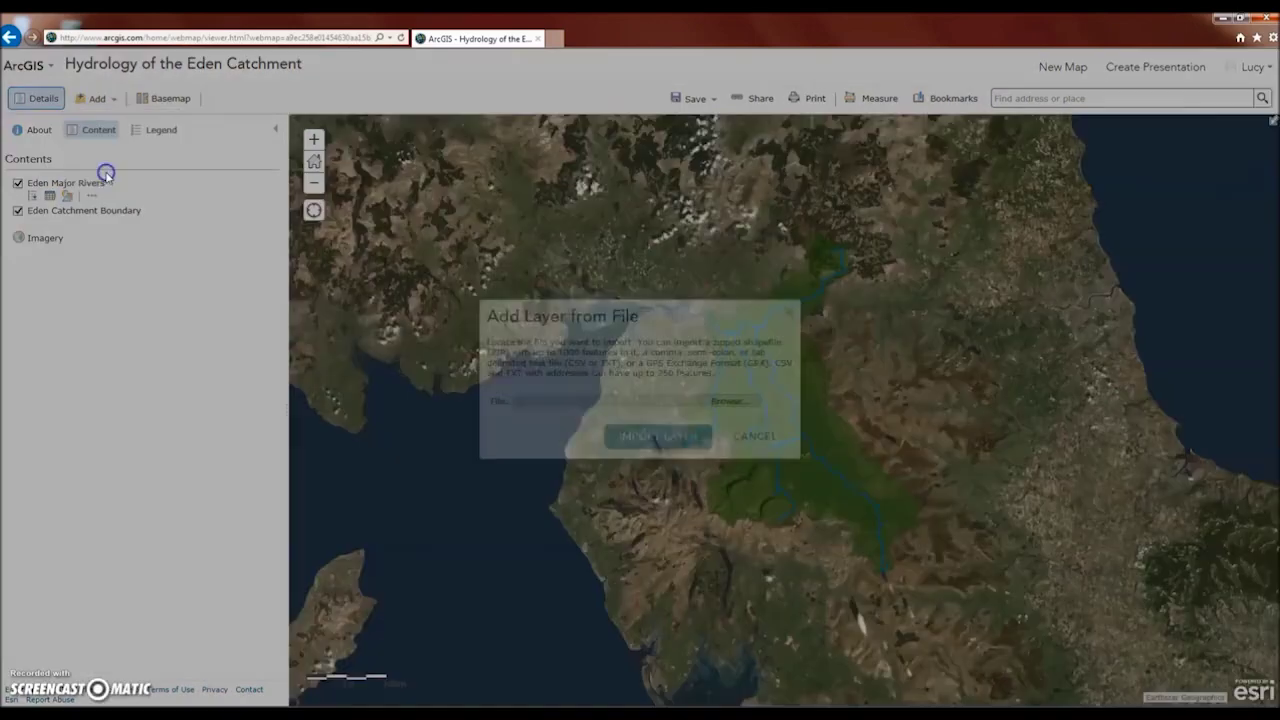
left_click(728, 401)
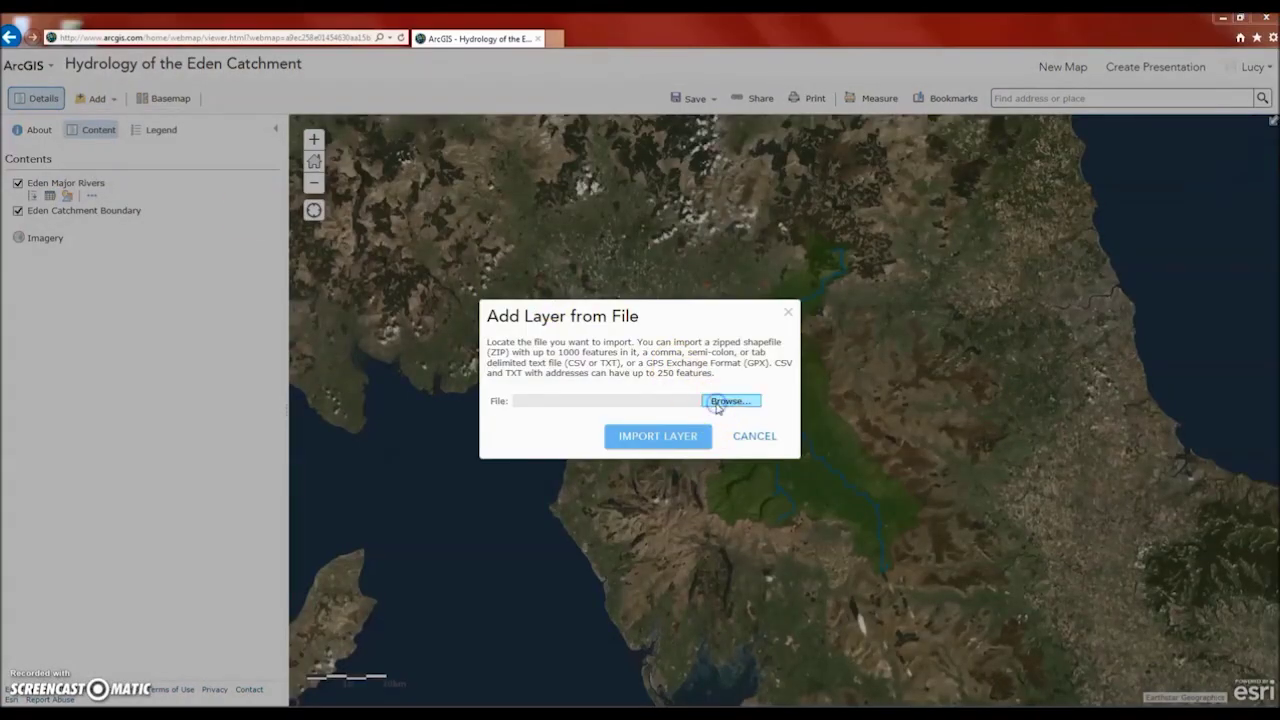
left_click(200, 160)
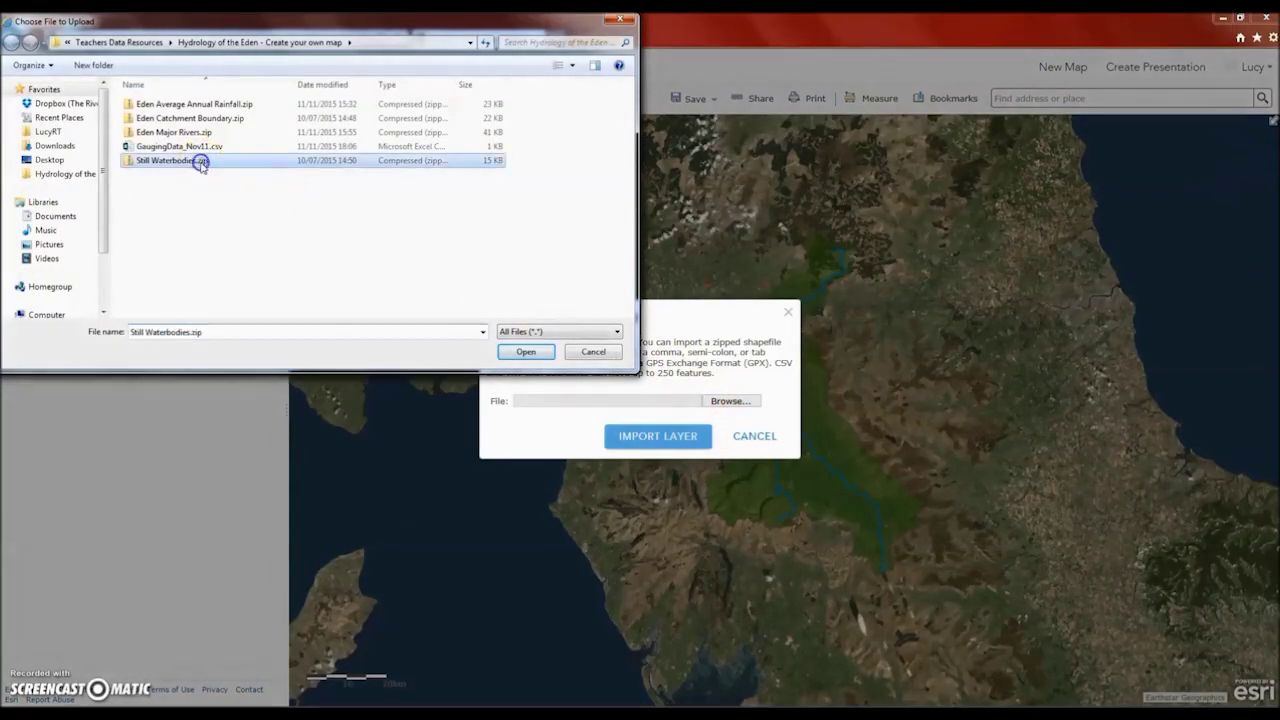
left_click(533, 355)
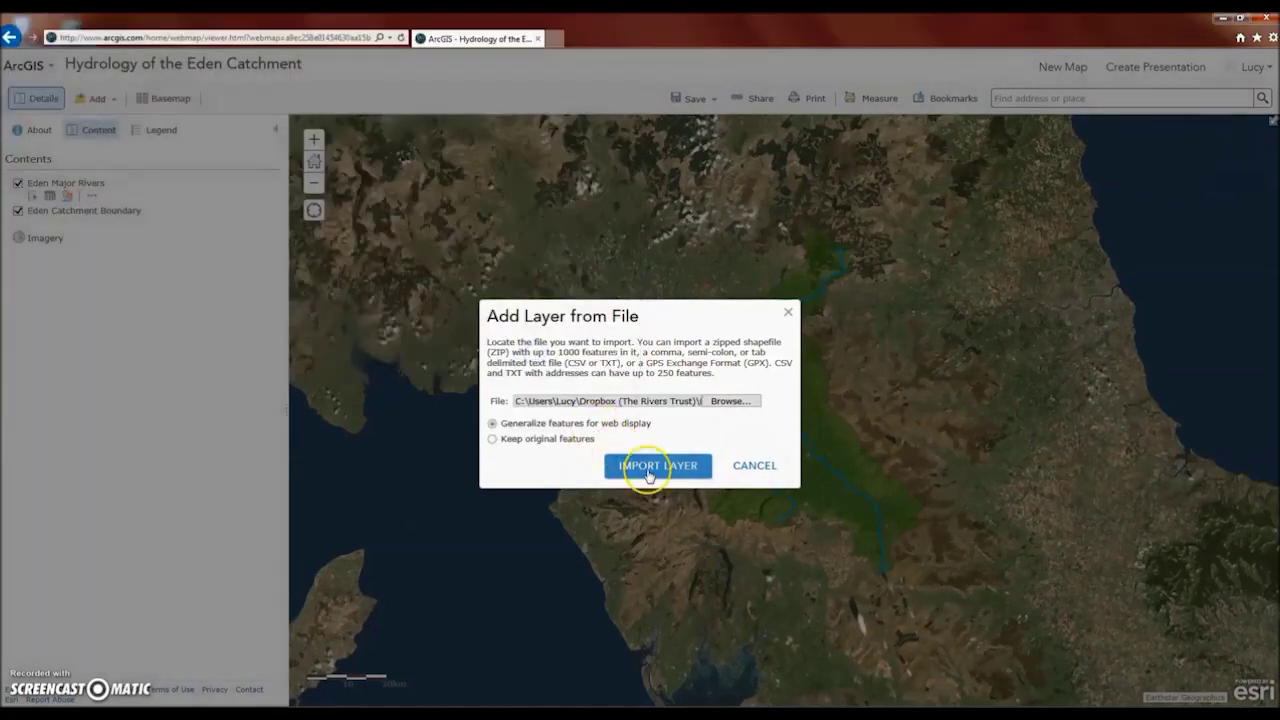